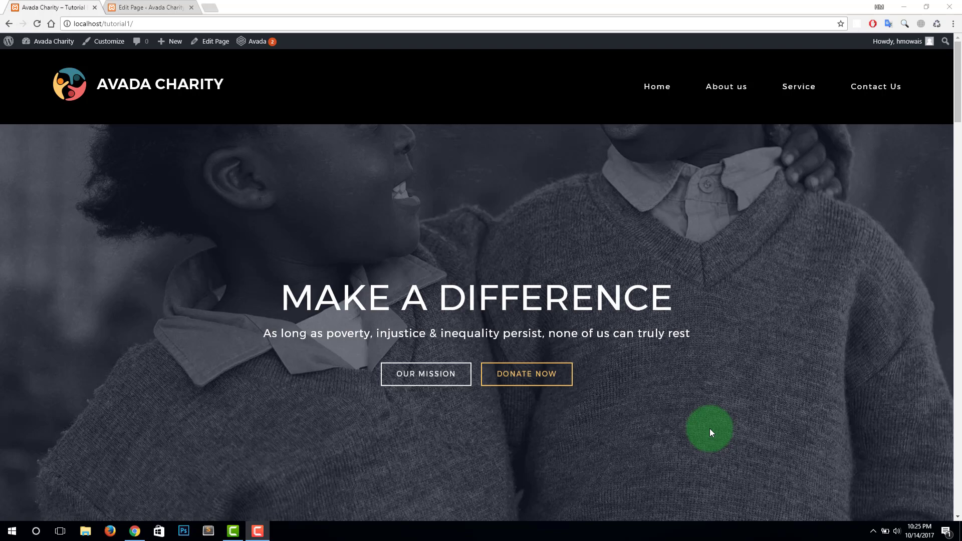
Delete the Pricing Table element from the lower container of the Avada Features page in the page editor.
left_click(161, 8)
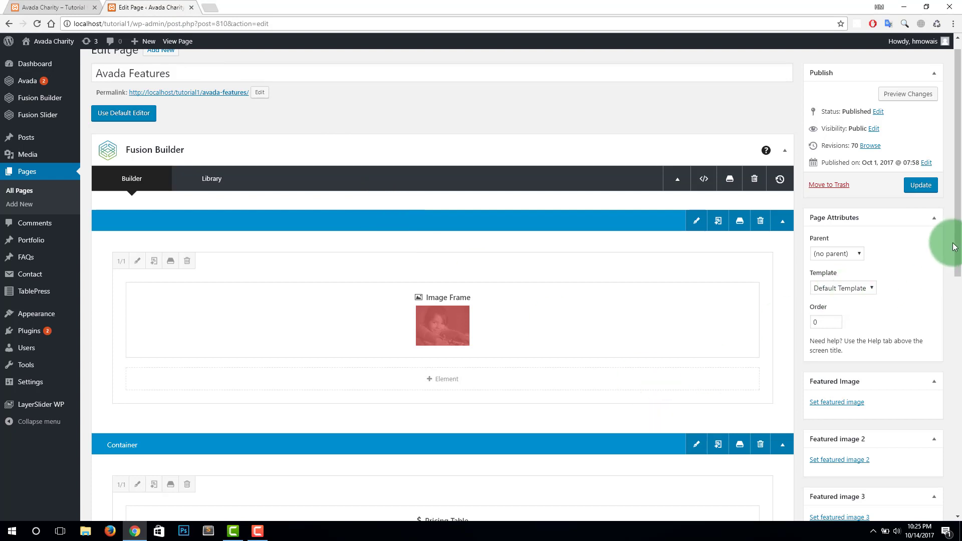
left_click_drag(958, 242, 959, 344)
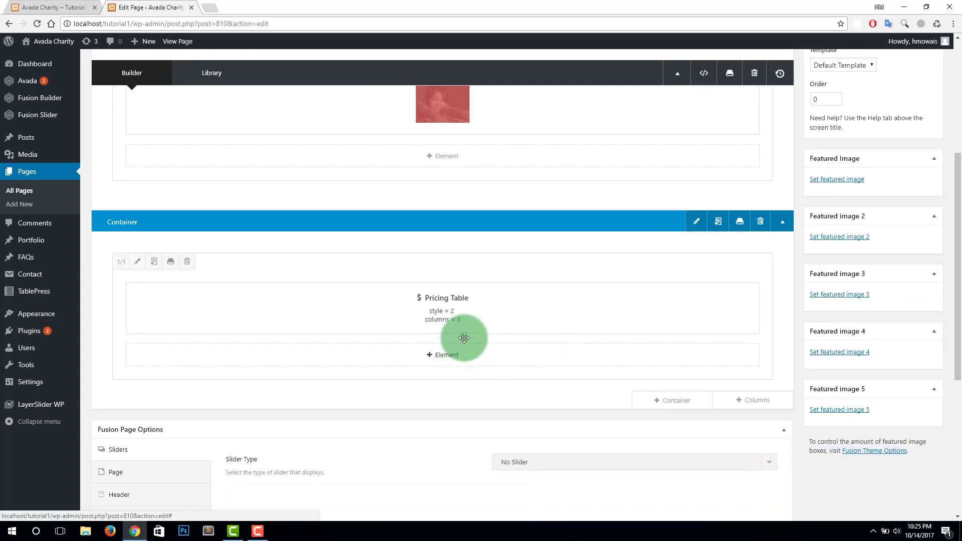
left_click(469, 312)
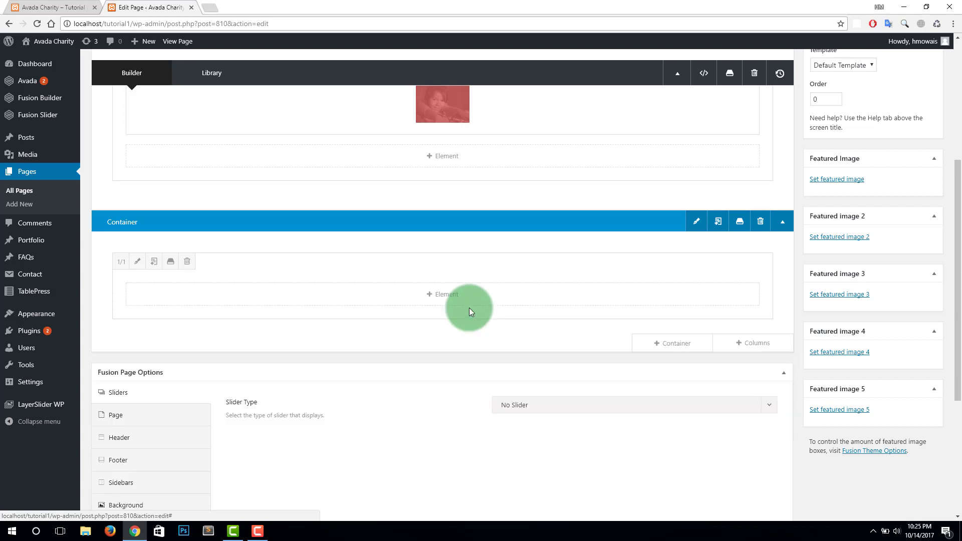
Add a Progress Bar element to the emptied column of the lower container.
left_click(443, 295)
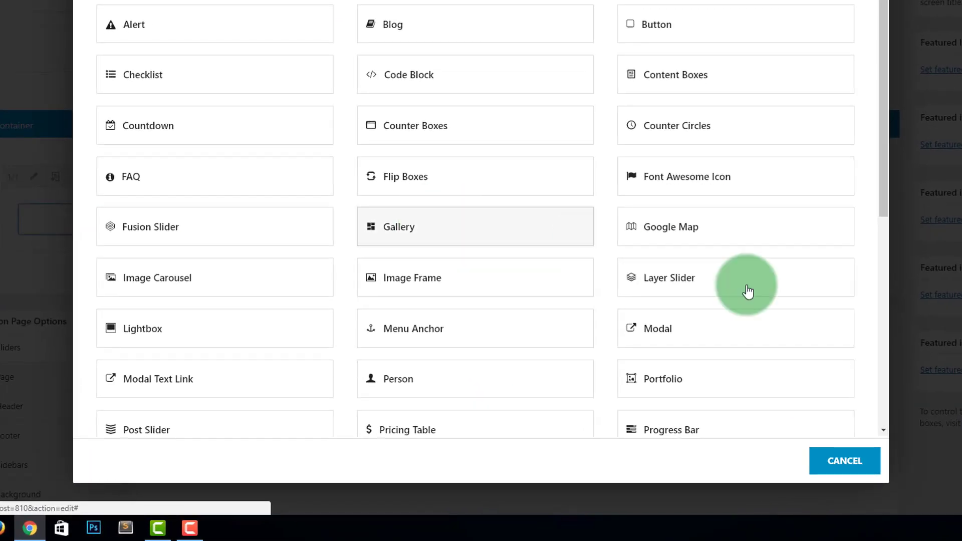
left_click_drag(888, 138, 888, 227)
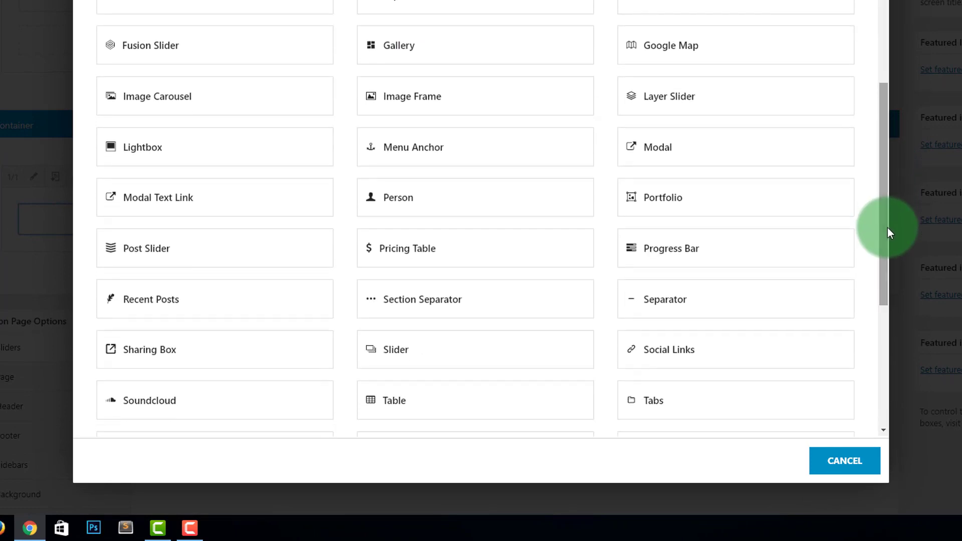
left_click(700, 257)
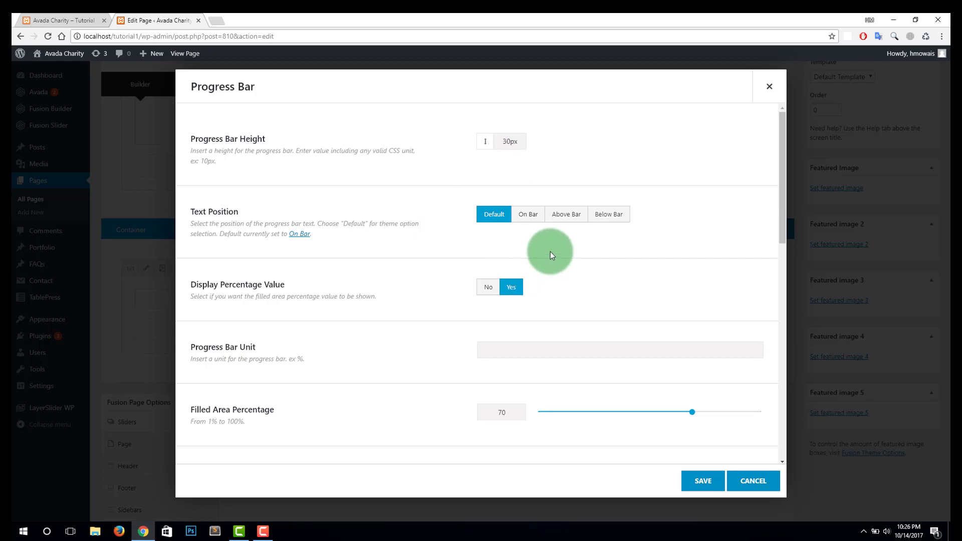
Set the progress bar's text position to On Bar and its unit to %.
left_click(529, 210)
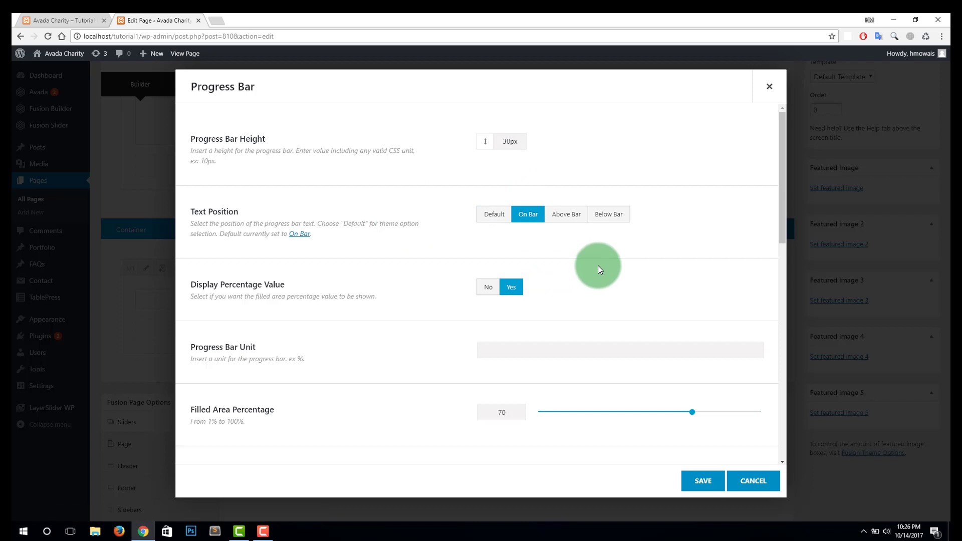
left_click_drag(782, 197, 778, 229)
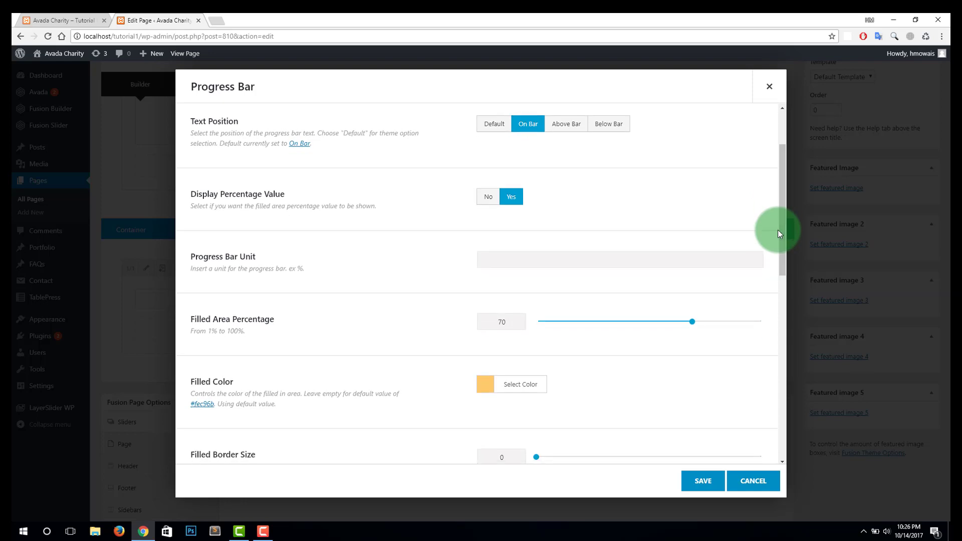
left_click(604, 260)
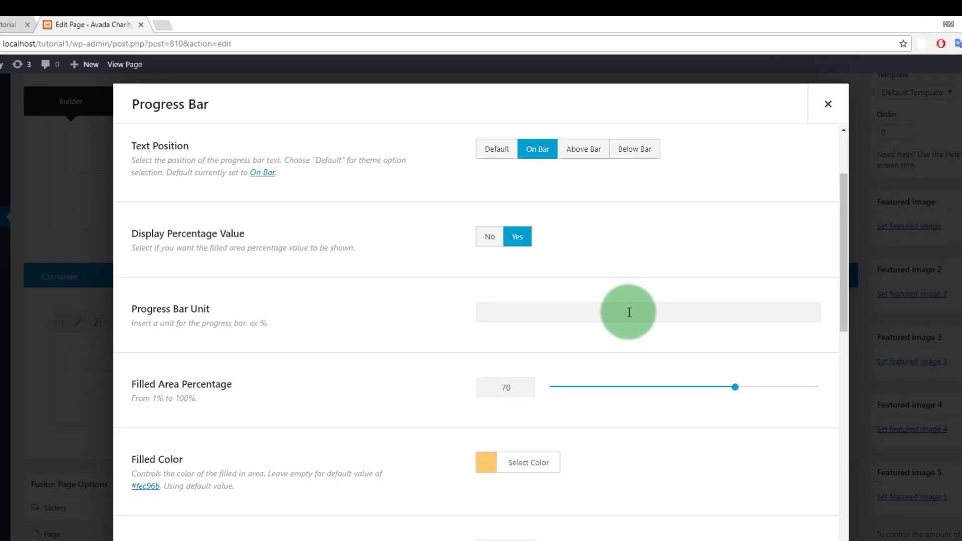
type("25%")
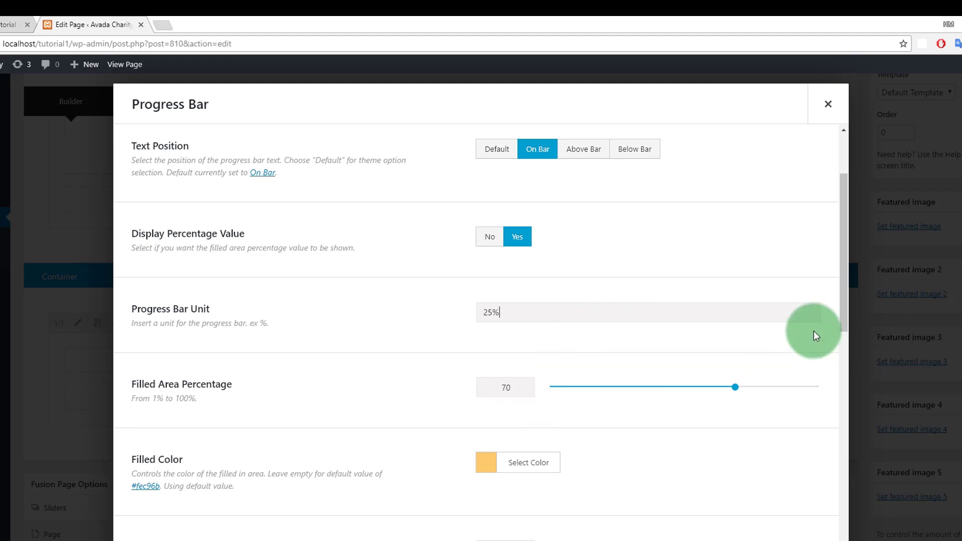
left_click_drag(841, 299, 843, 319)
left_click_drag(494, 264, 484, 263)
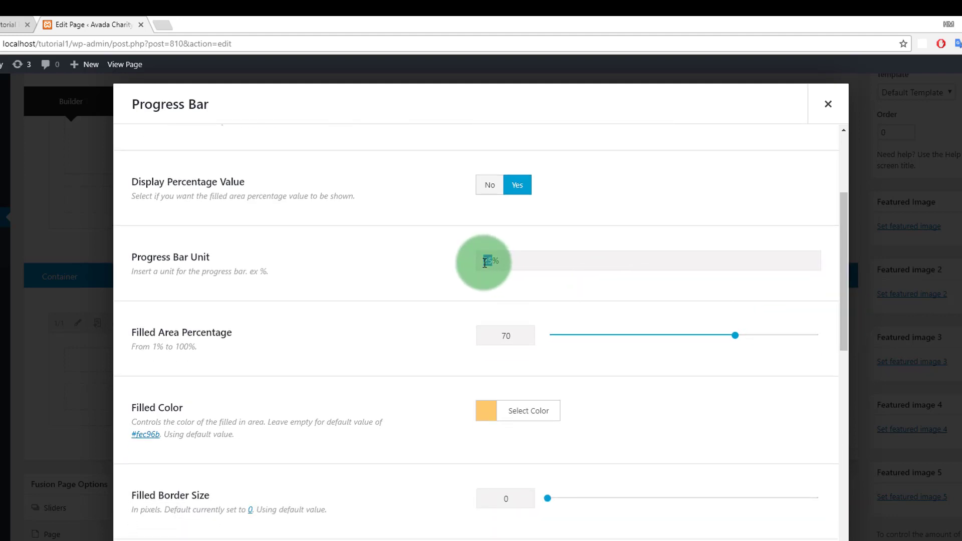
key("BackSpace")
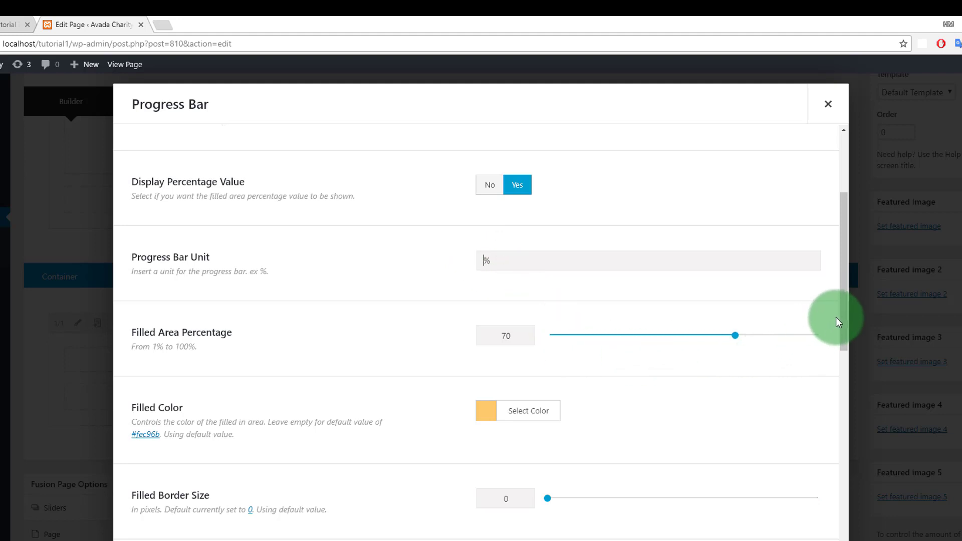
Set the progress bar's filled color to the green preset #8bc34a.
left_click_drag(843, 317, 838, 374)
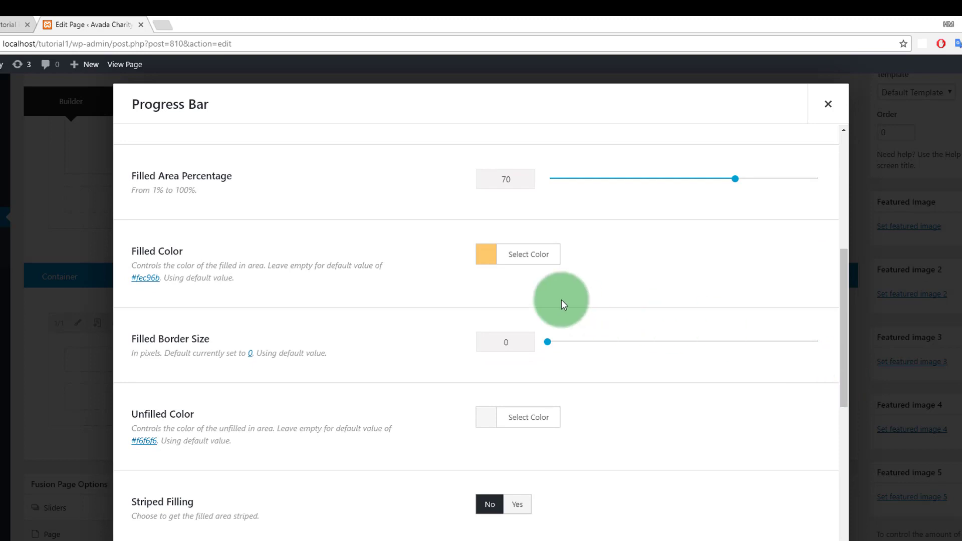
left_click(518, 258)
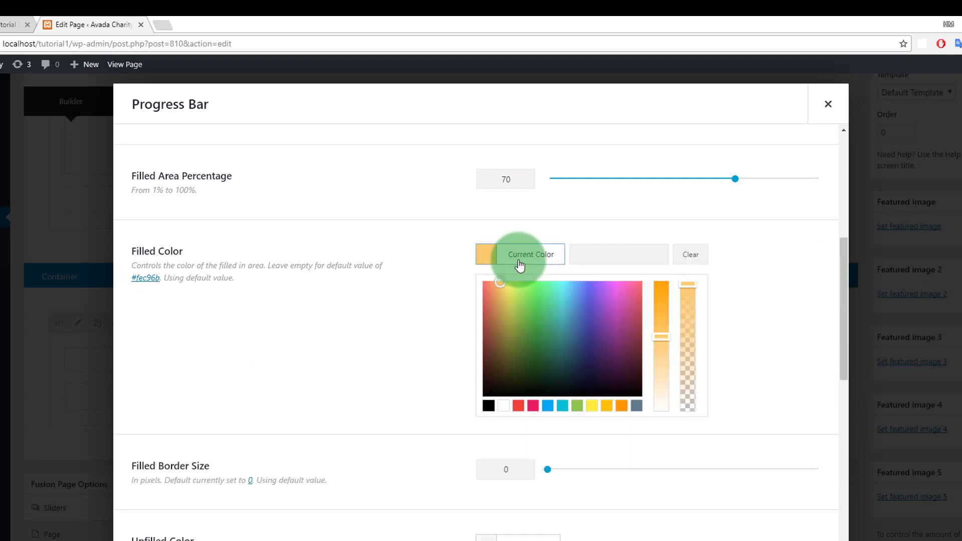
left_click(592, 406)
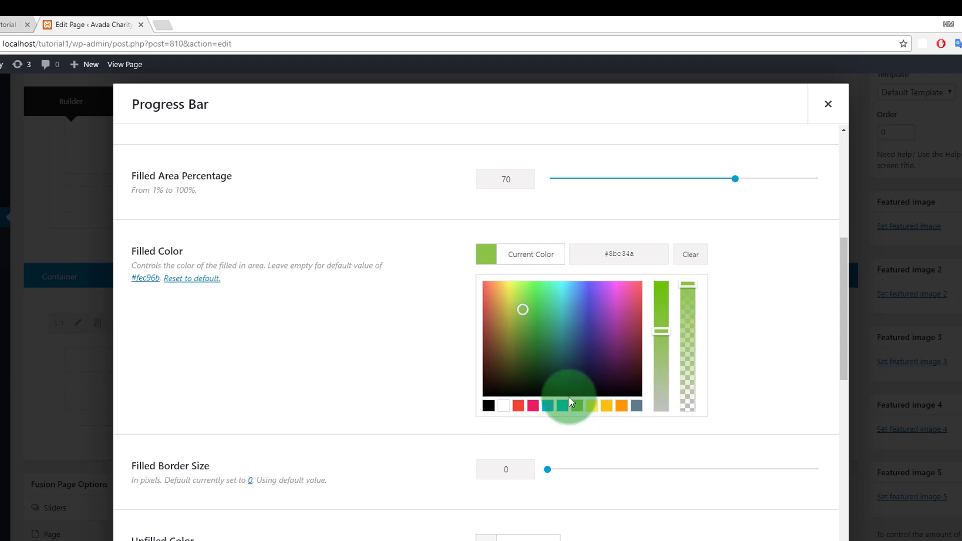
left_click(404, 357)
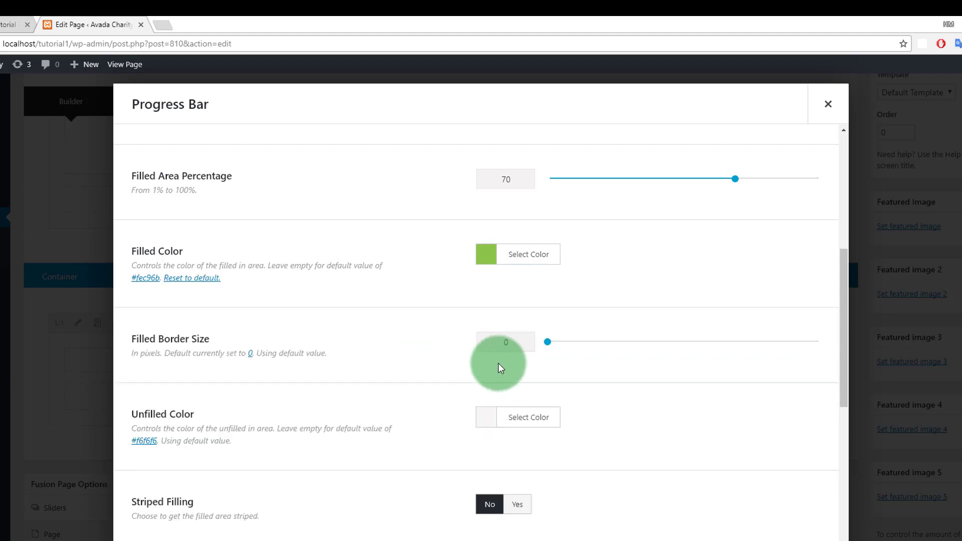
Give the filled area a border size of 1 pixel and a black border color, #000000.
double_click(514, 345)
type("1")
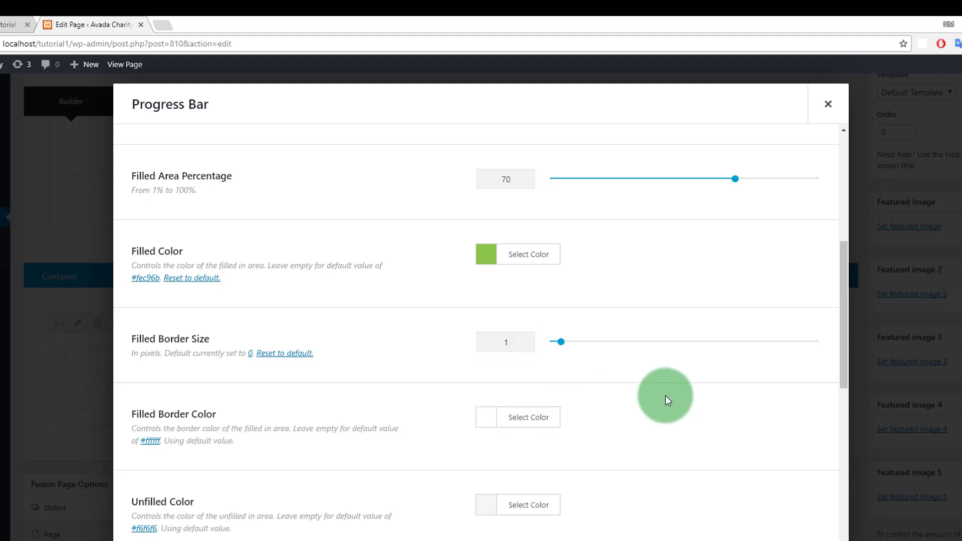
left_click(551, 418)
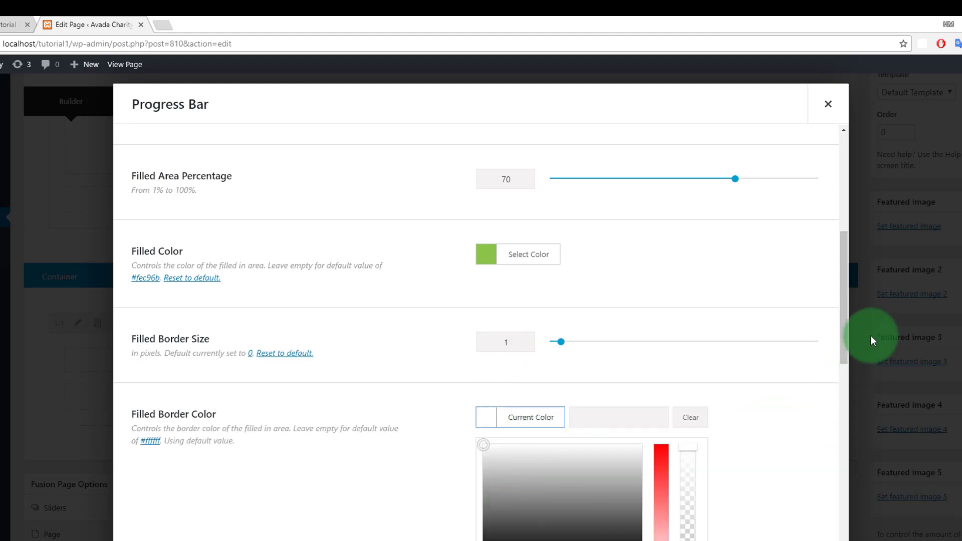
left_click_drag(847, 335, 846, 387)
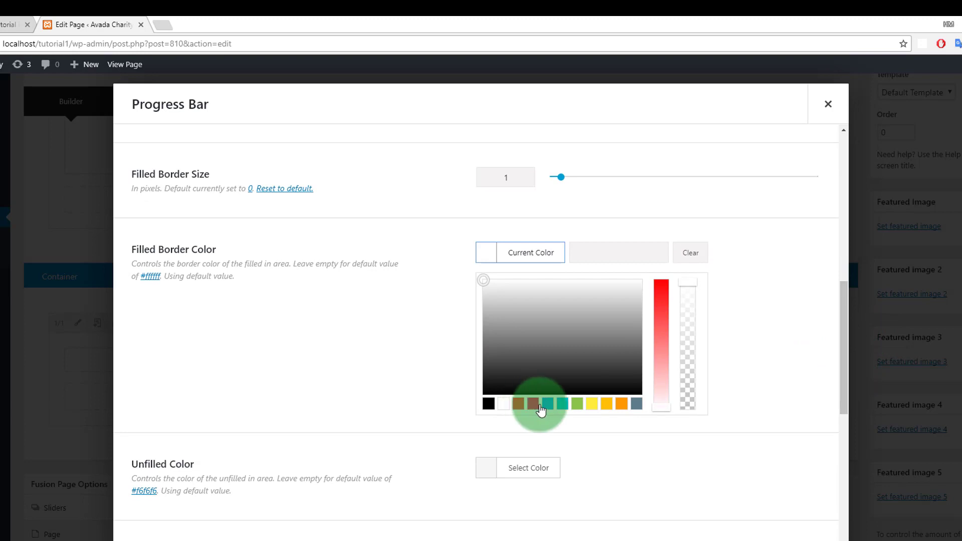
left_click(487, 403)
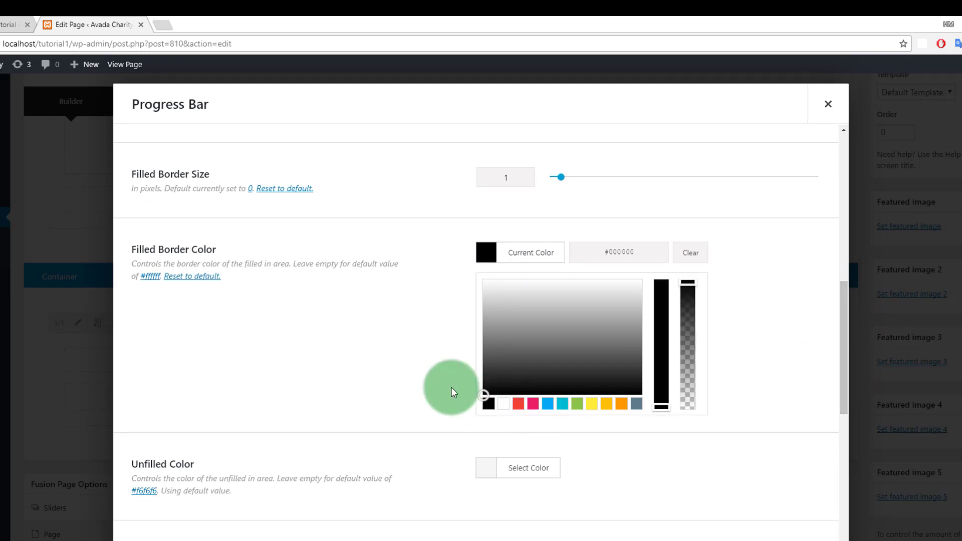
left_click(441, 385)
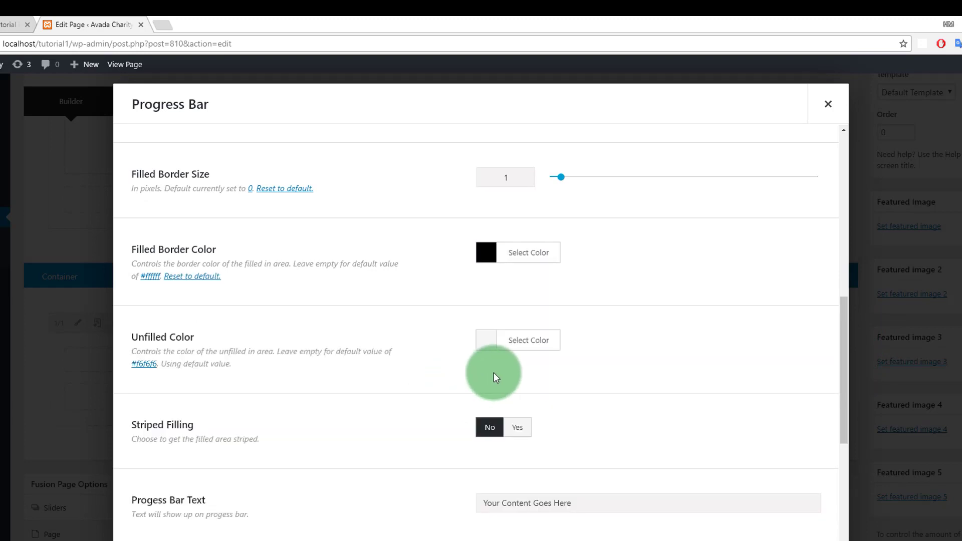
Set the progress bar's unfilled color to the cyan preset #00bcd4.
left_click(523, 343)
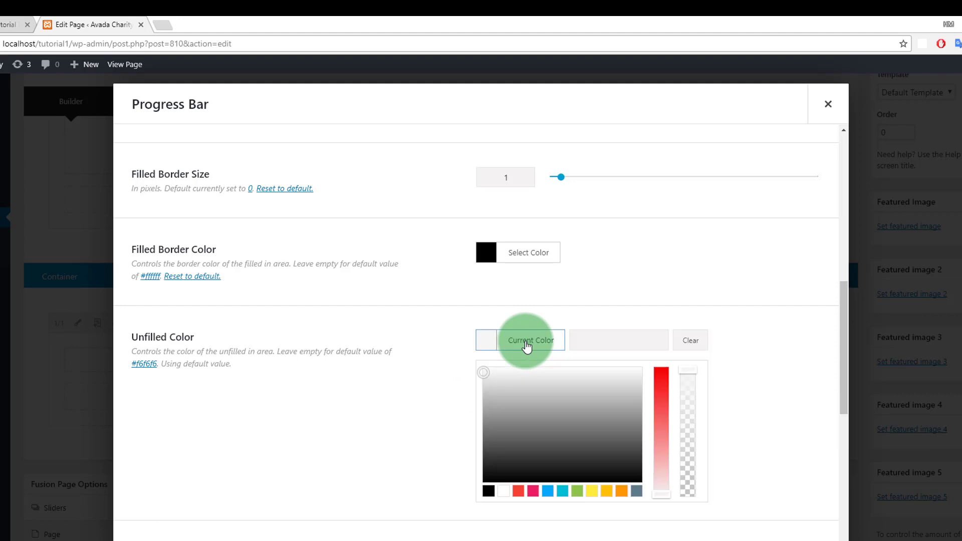
left_click(562, 492)
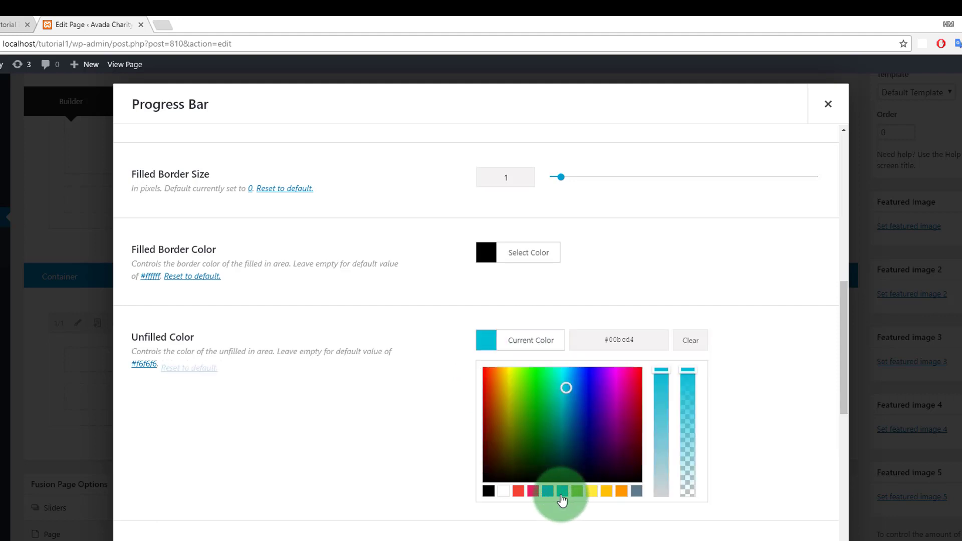
left_click(400, 481)
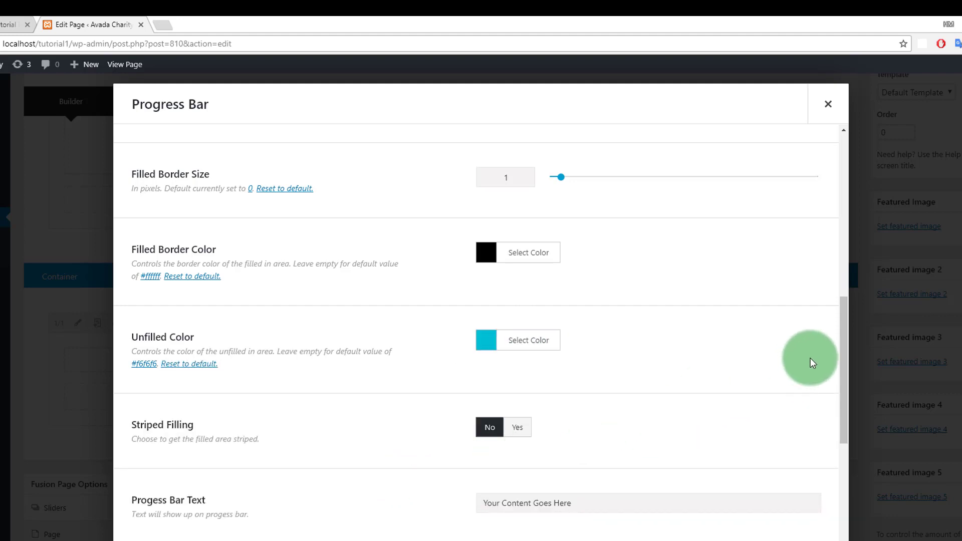
Replace the placeholder progress bar text with "WordPress Development".
left_click_drag(842, 345, 841, 387)
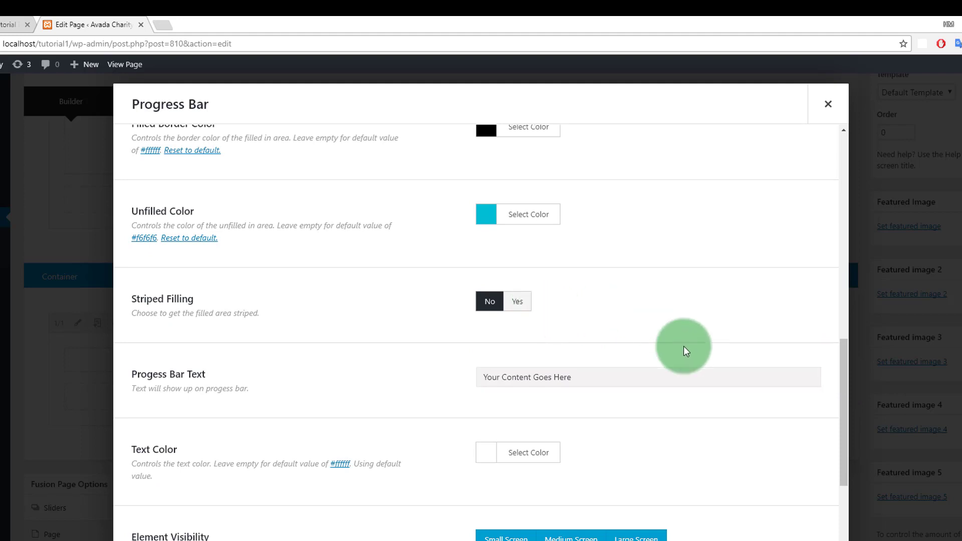
left_click(612, 374)
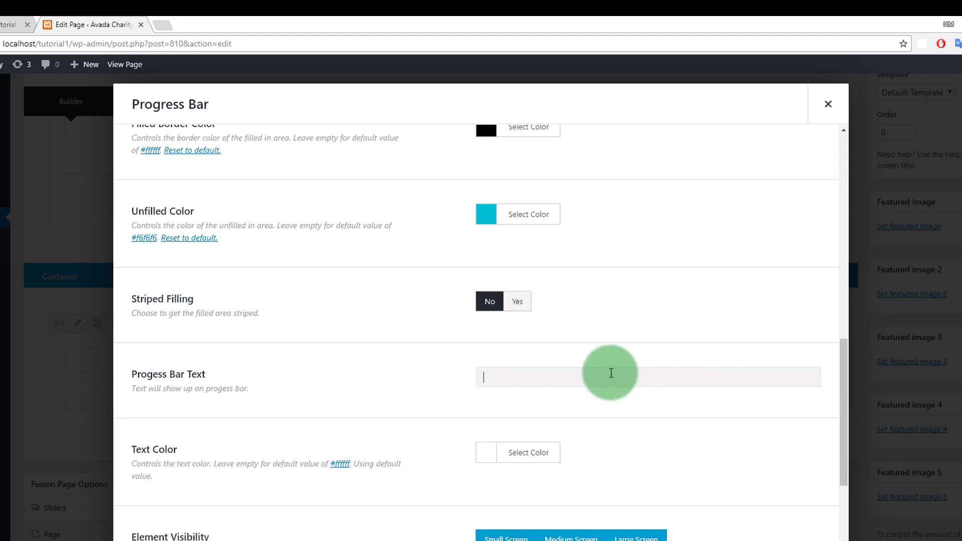
type("WordpRePress Development")
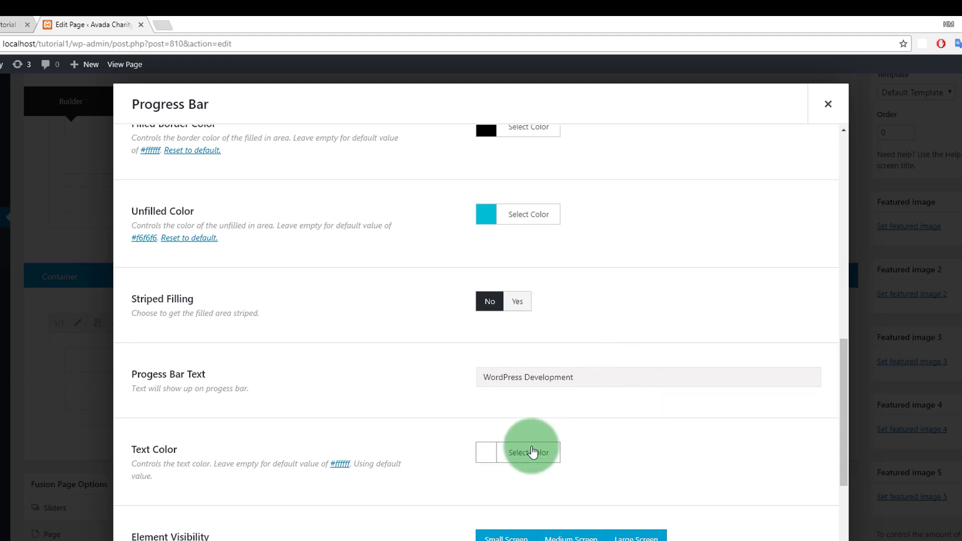
Set the progress bar's text color to black, #000000.
left_click(528, 453)
left_click_drag(842, 381, 845, 423)
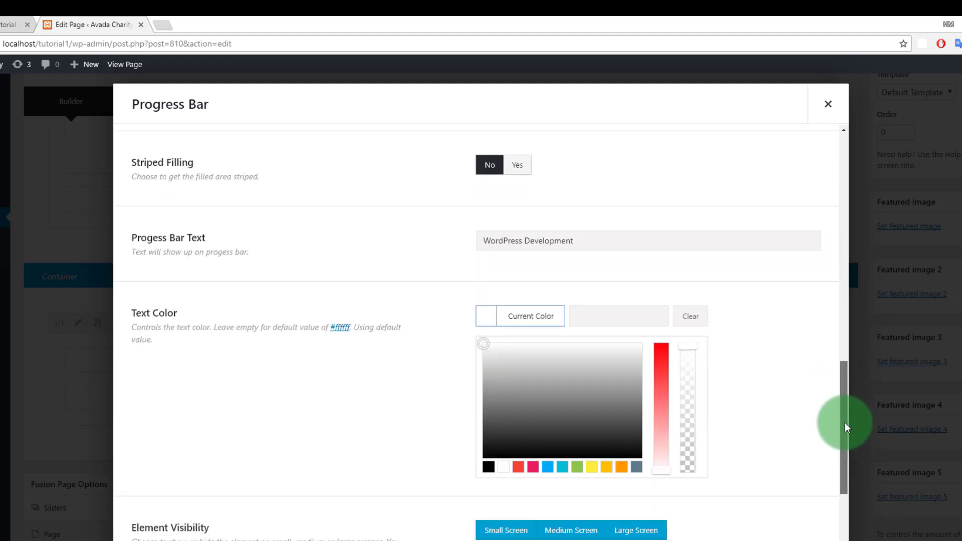
left_click(488, 461)
left_click(408, 395)
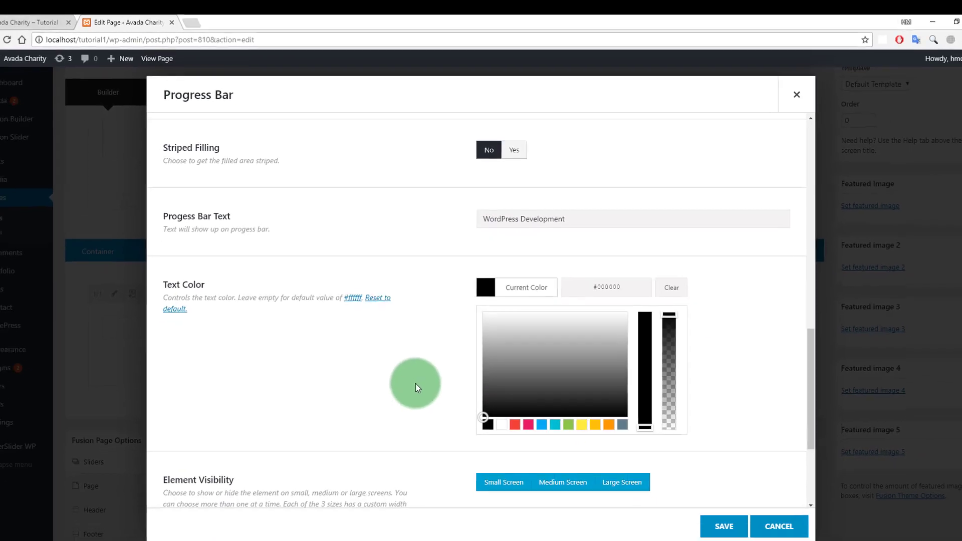
Save the Progress Bar element's settings and update the Avada Features page.
left_click(729, 540)
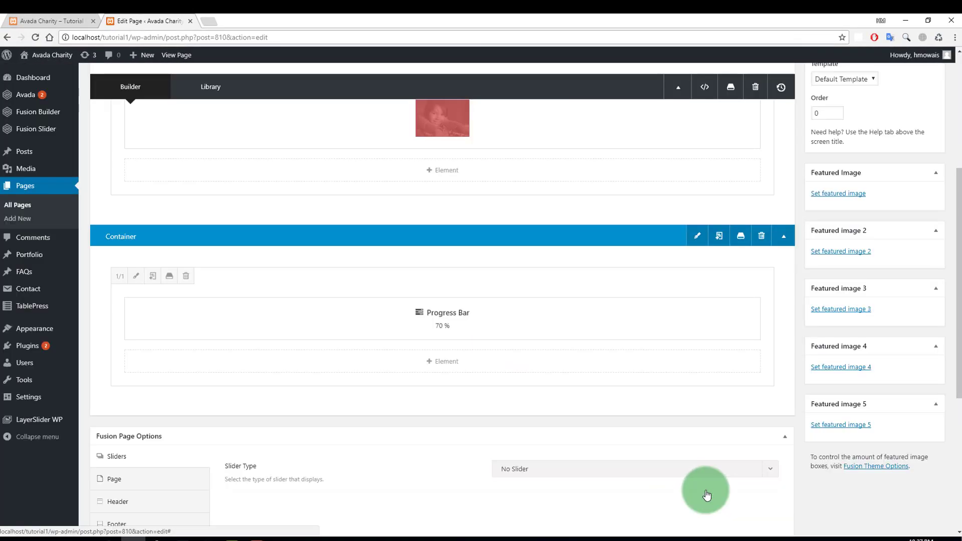
scroll(953, 151, "up", 5)
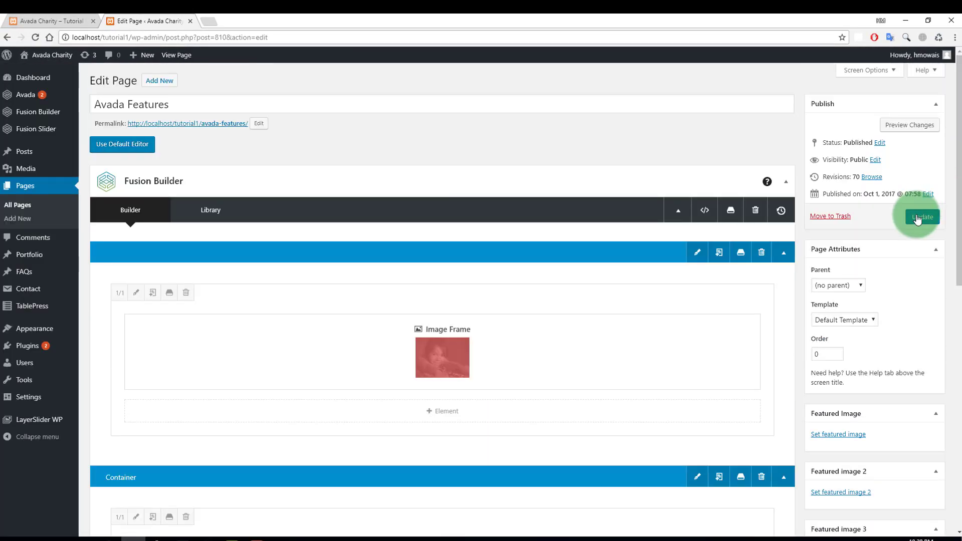
left_click(922, 217)
left_click(82, 22)
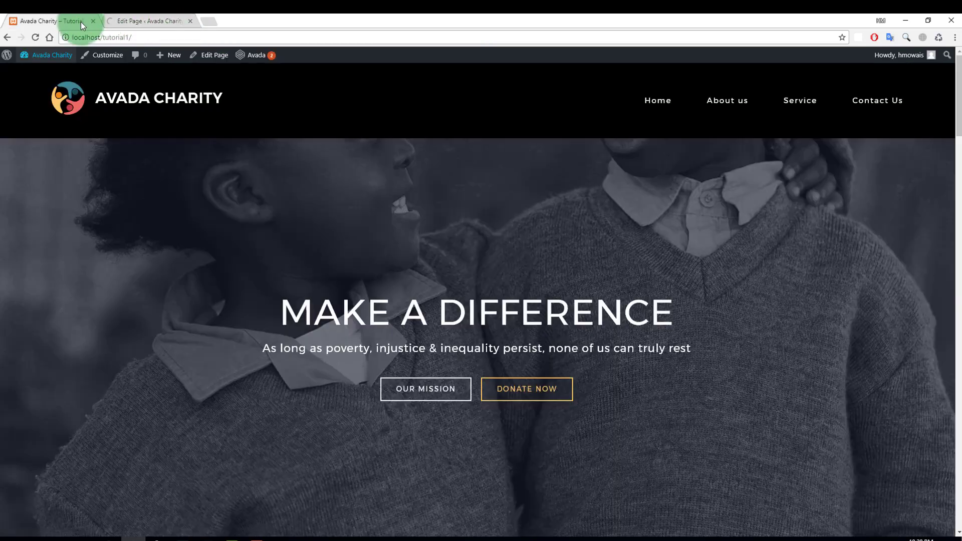
right_click(238, 232)
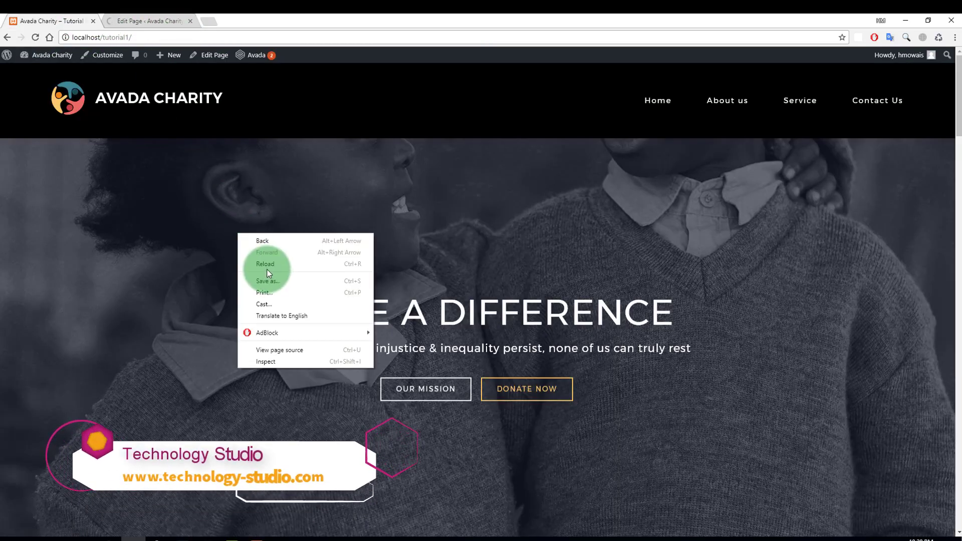
left_click(384, 147)
Open the Avada Features page from its permalink in a new browser tab.
left_click(143, 22)
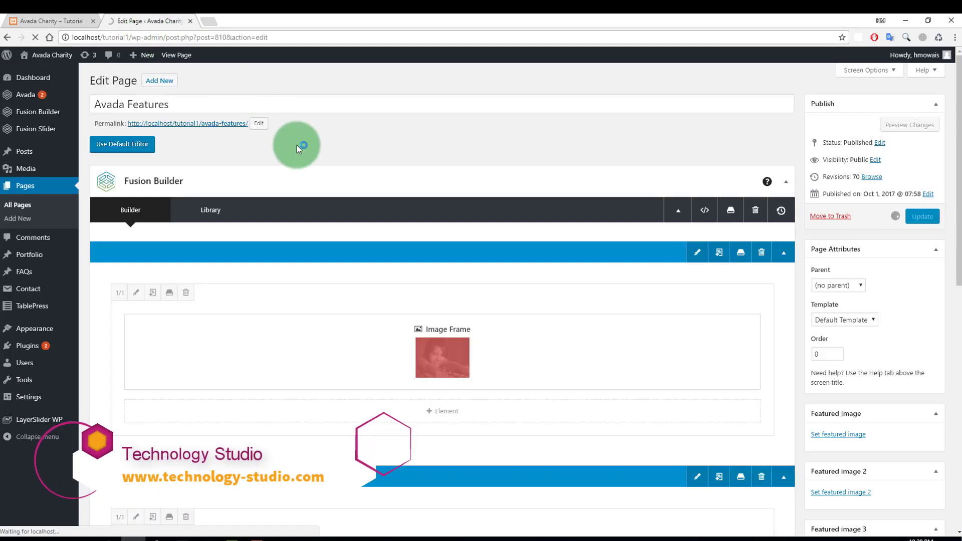
right_click(201, 121)
key("Escape")
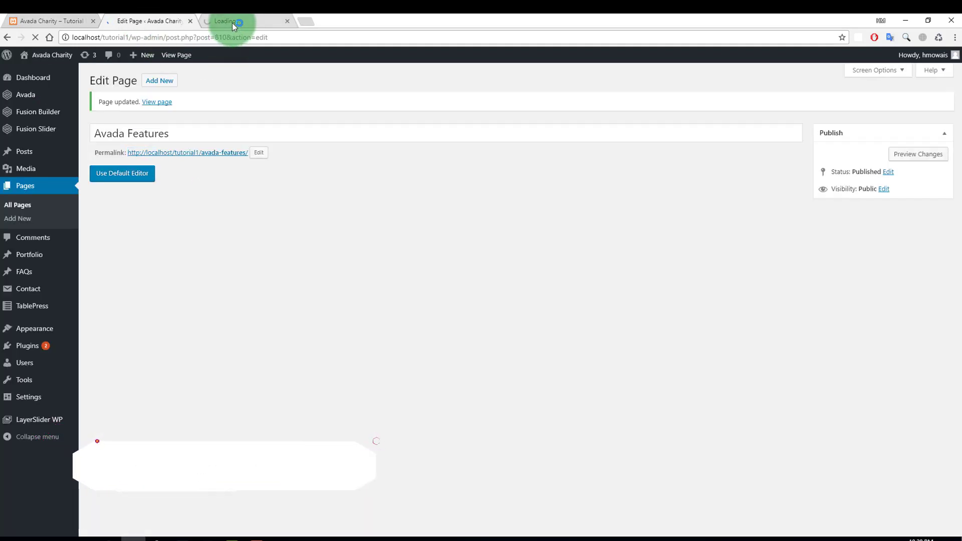
View the progress bar on the live Avada Features page.
left_click(233, 21)
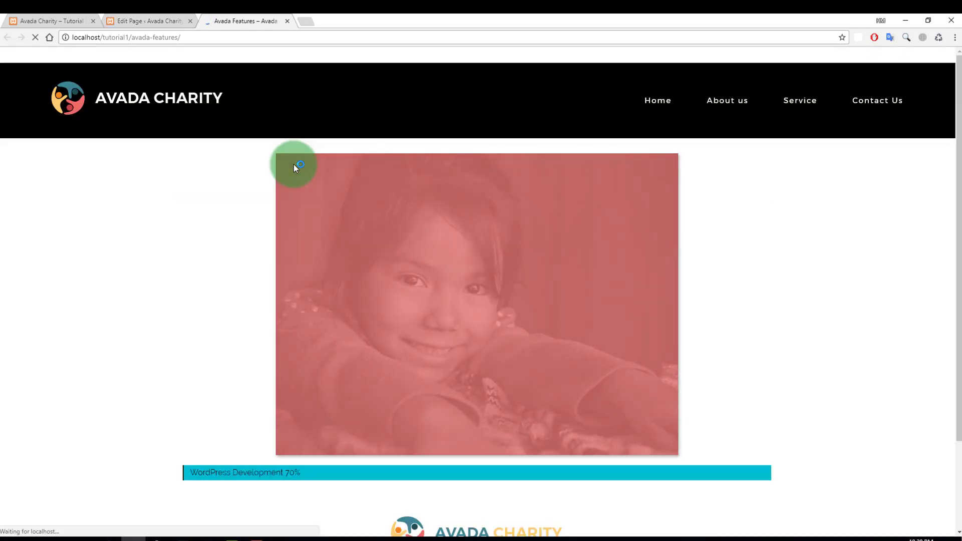
left_click_drag(959, 215, 951, 284)
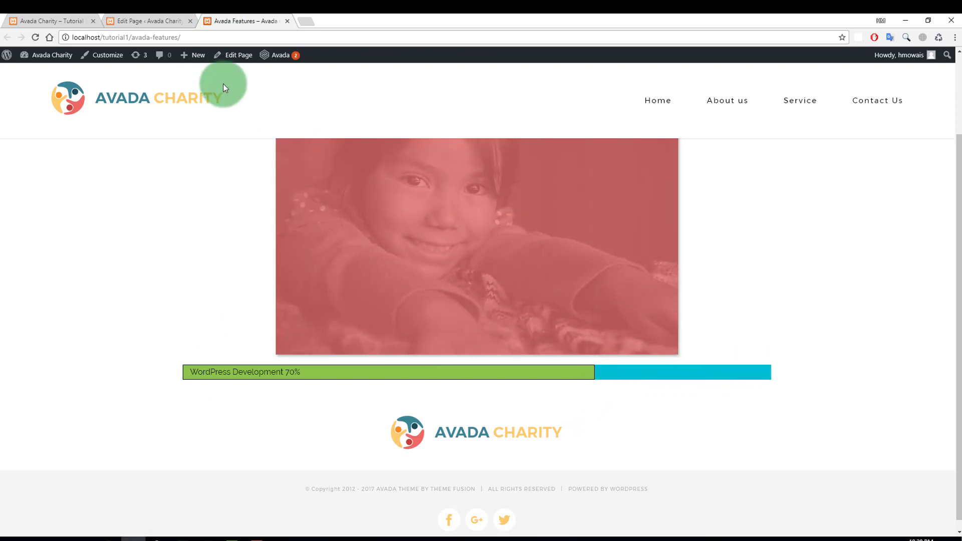
Reopen the progress bar's settings in the page editor and set its text position to Above Bar.
left_click(172, 20)
left_click_drag(958, 204, 959, 279)
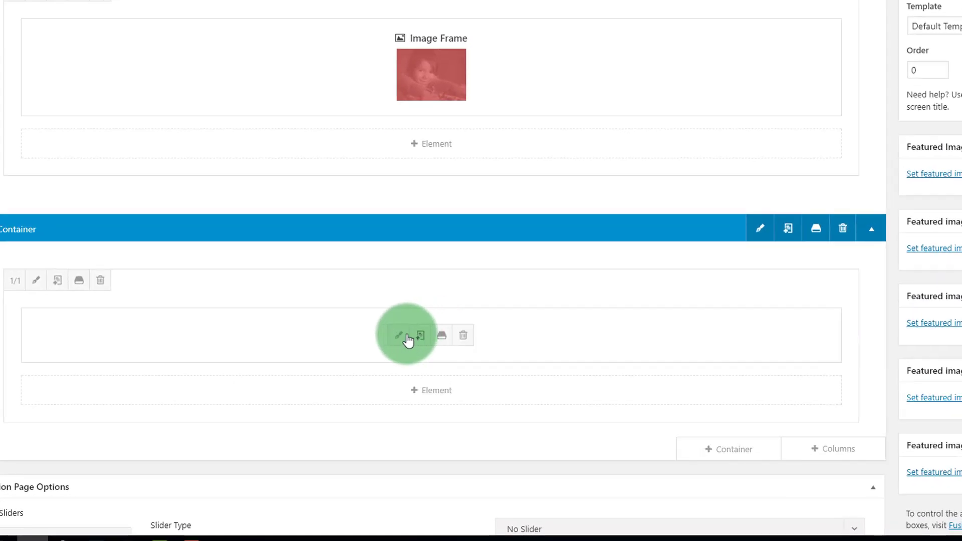
left_click(402, 345)
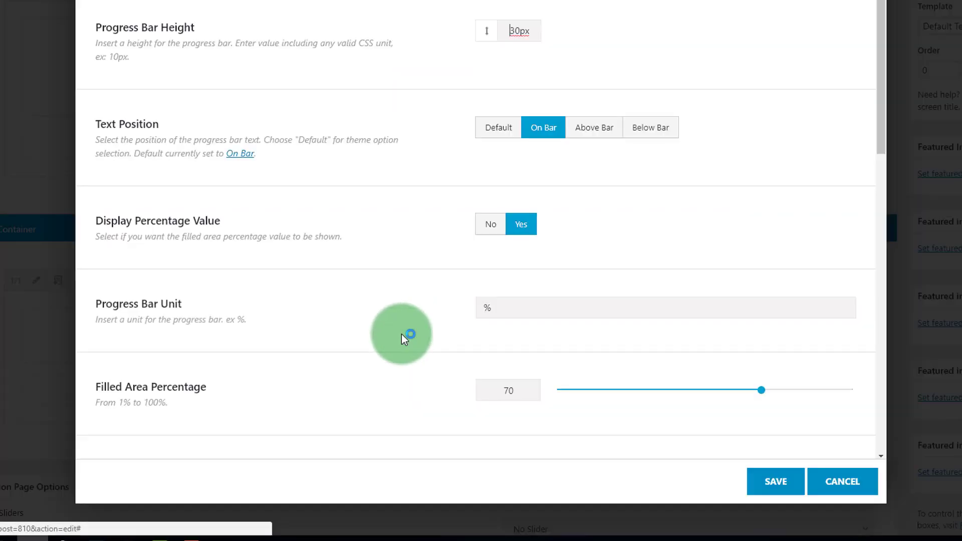
left_click(587, 136)
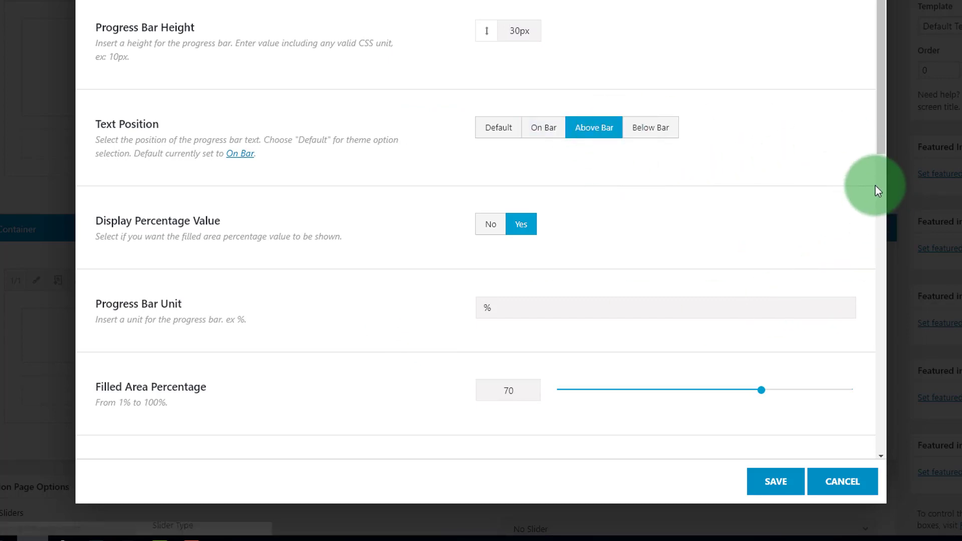
Turn on striped filling and animated stripes for the progress bar.
scroll(879, 160, "down", 1)
scroll(875, 215, "down", 7)
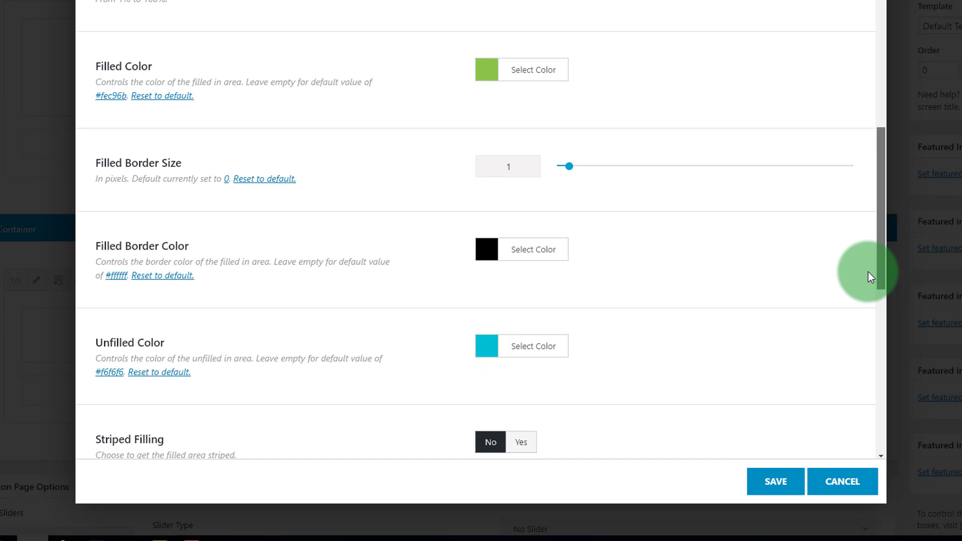
left_click_drag(868, 273, 868, 288)
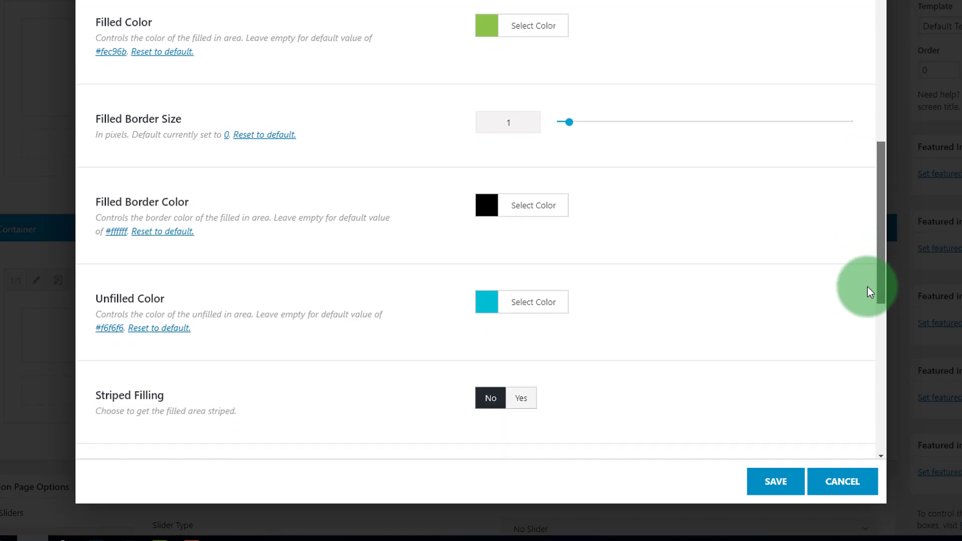
scroll(742, 331, "down", 1)
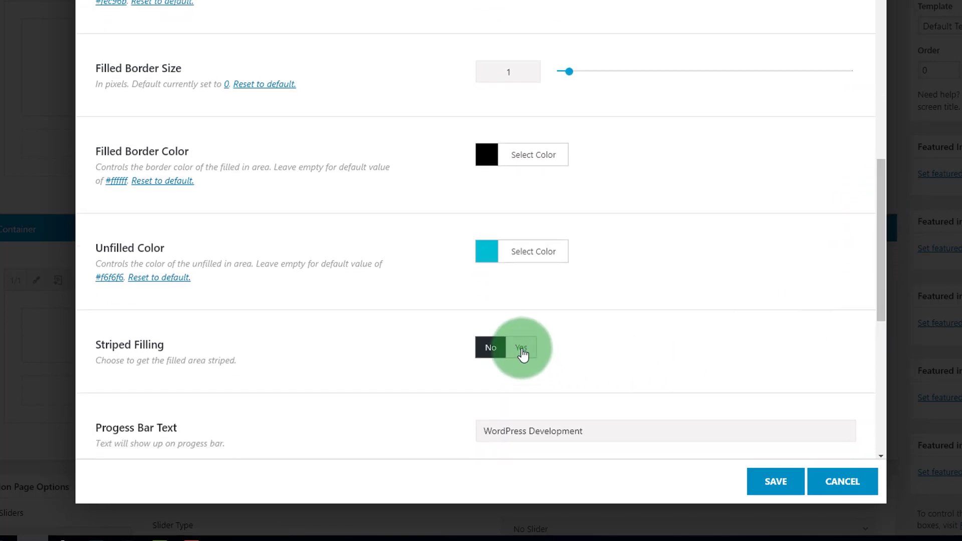
left_click(521, 349)
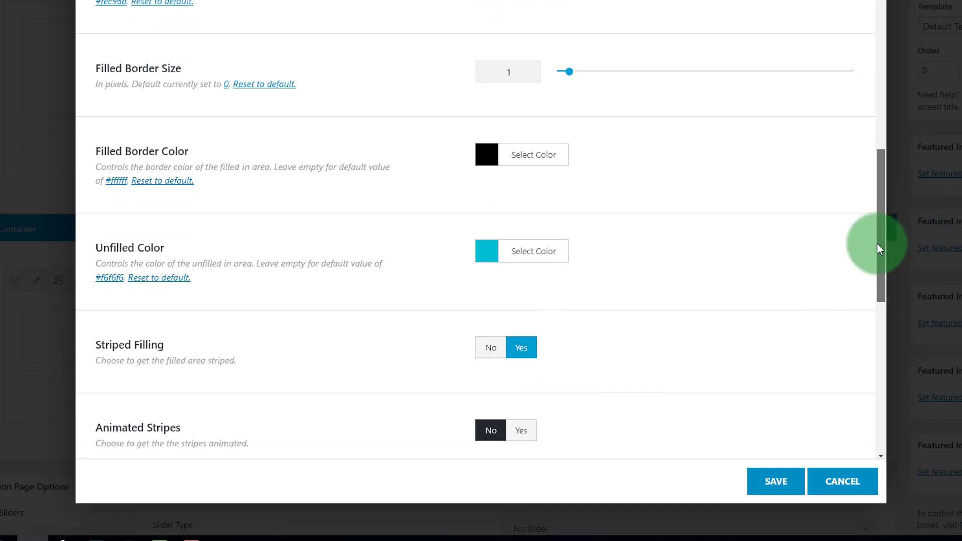
left_click_drag(880, 243, 875, 276)
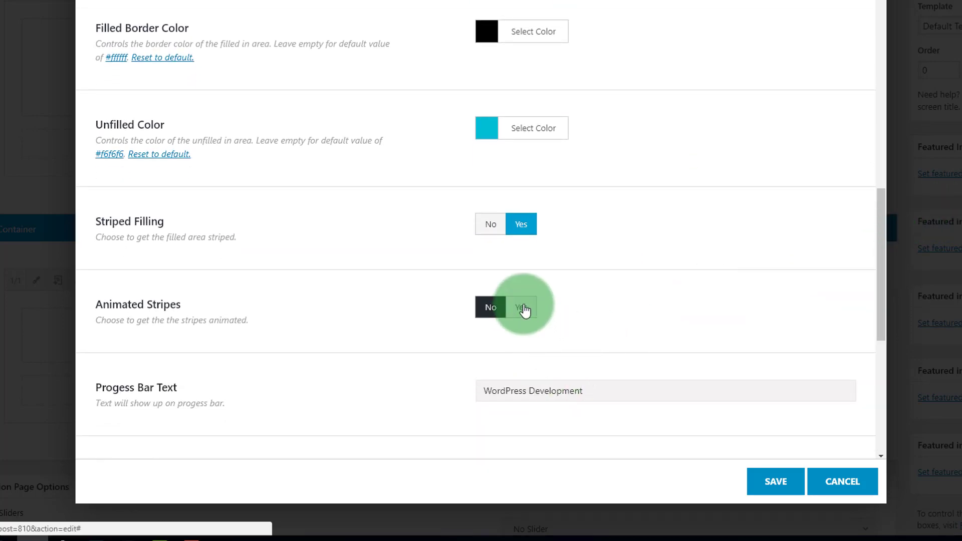
left_click(524, 308)
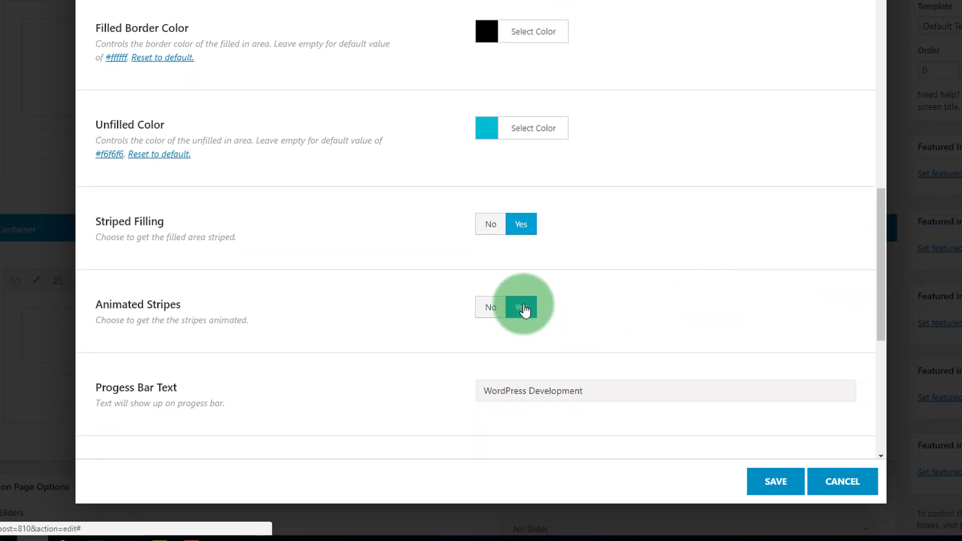
Save the progress bar's changed settings and update the Avada Features page.
left_click(777, 481)
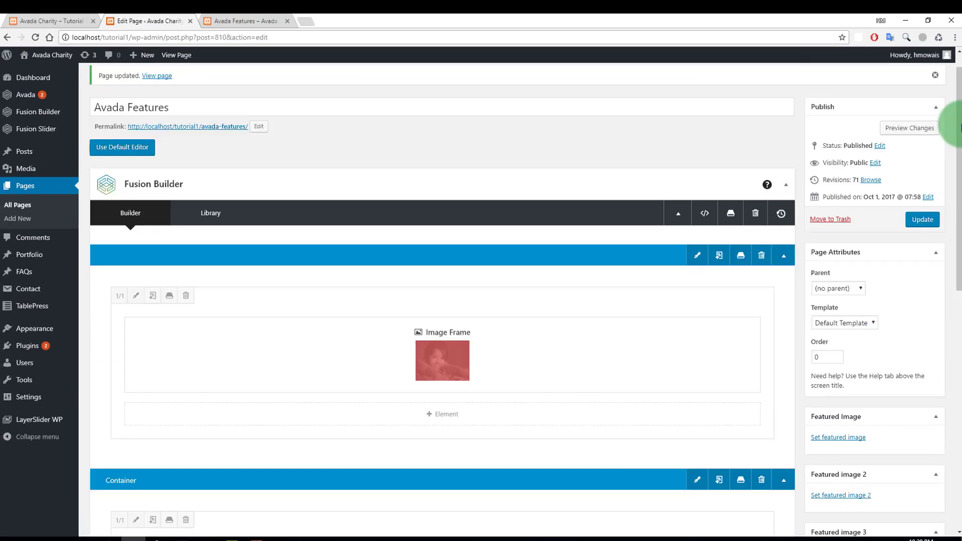
left_click(916, 247)
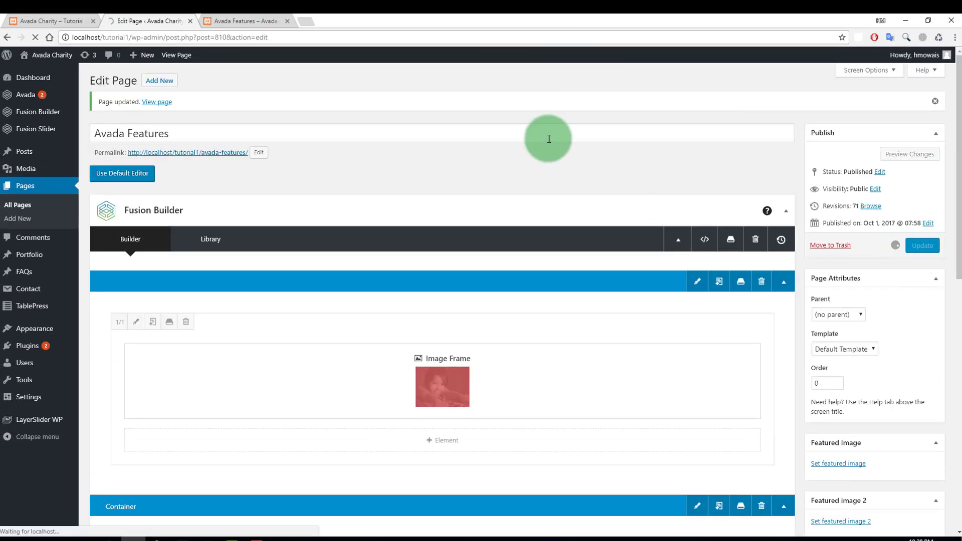
Reload the live Avada Features page to check the restyled progress bar.
left_click(233, 21)
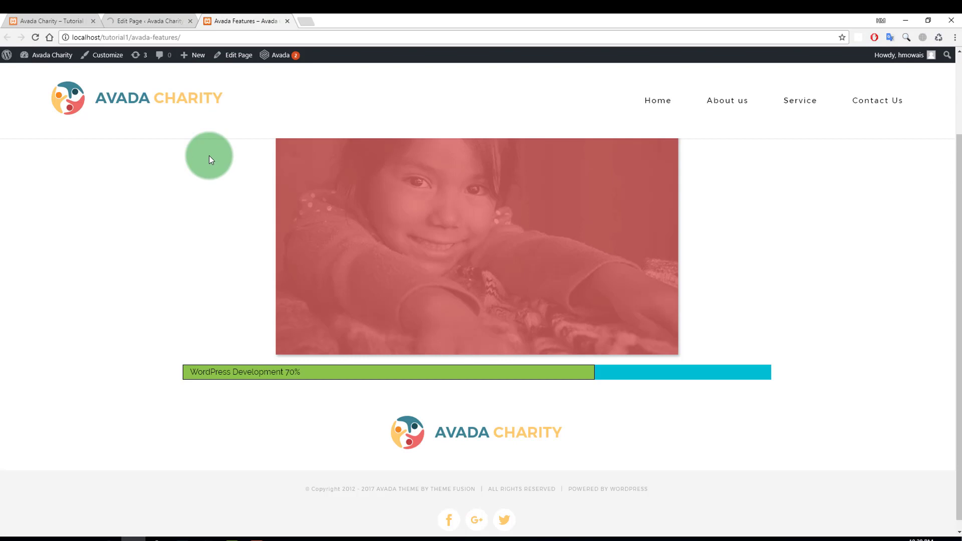
right_click(175, 192)
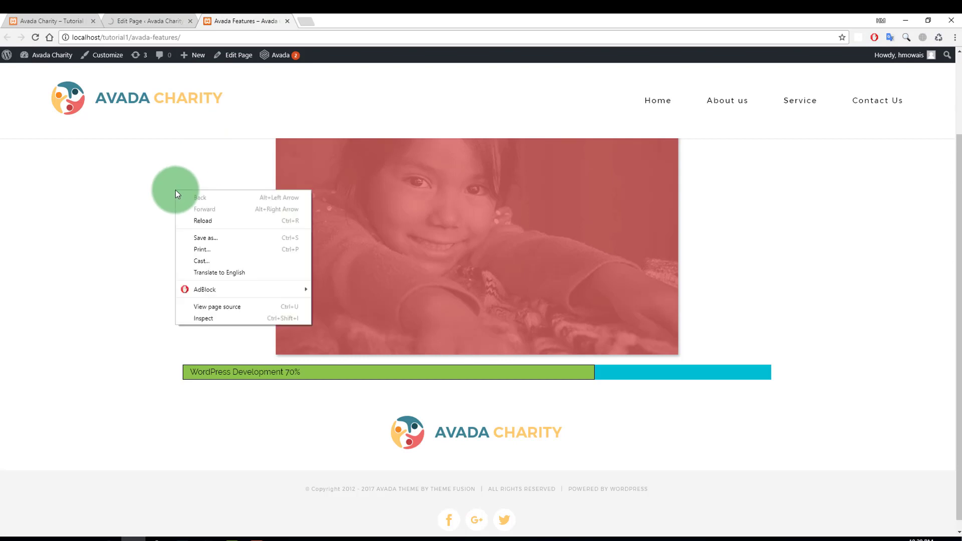
left_click(196, 222)
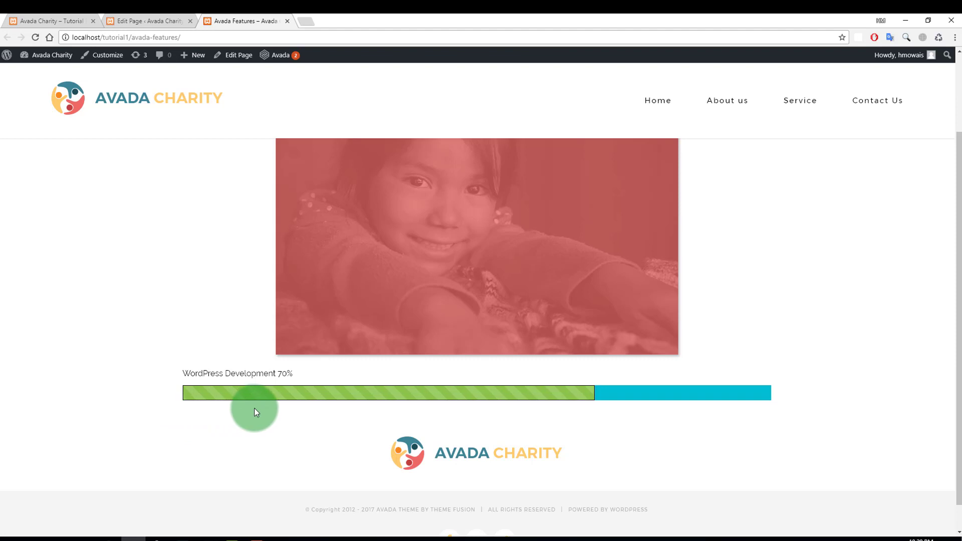
Delete the progress bar element from the second container in the page editor.
left_click(138, 18)
left_click_drag(956, 171, 955, 283)
mouse_move(509, 355)
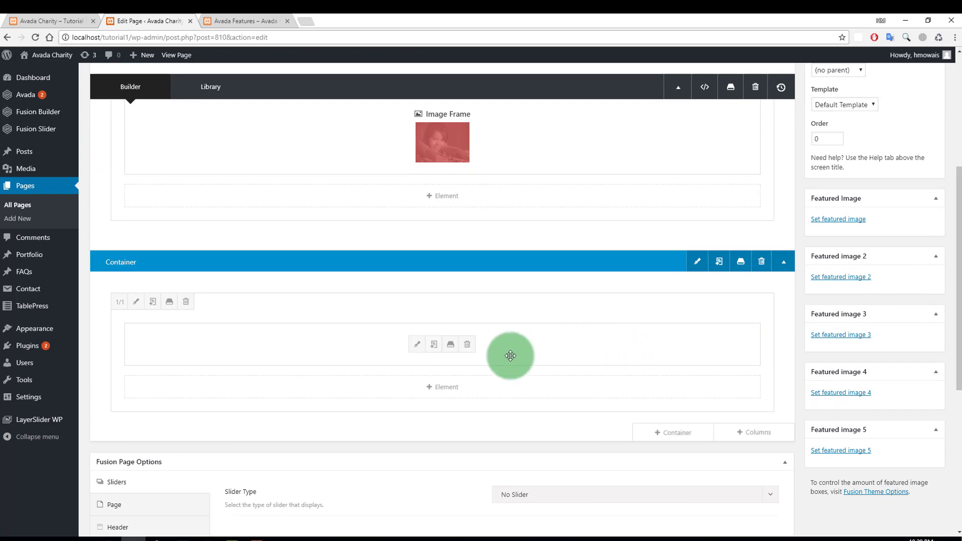
left_click(468, 349)
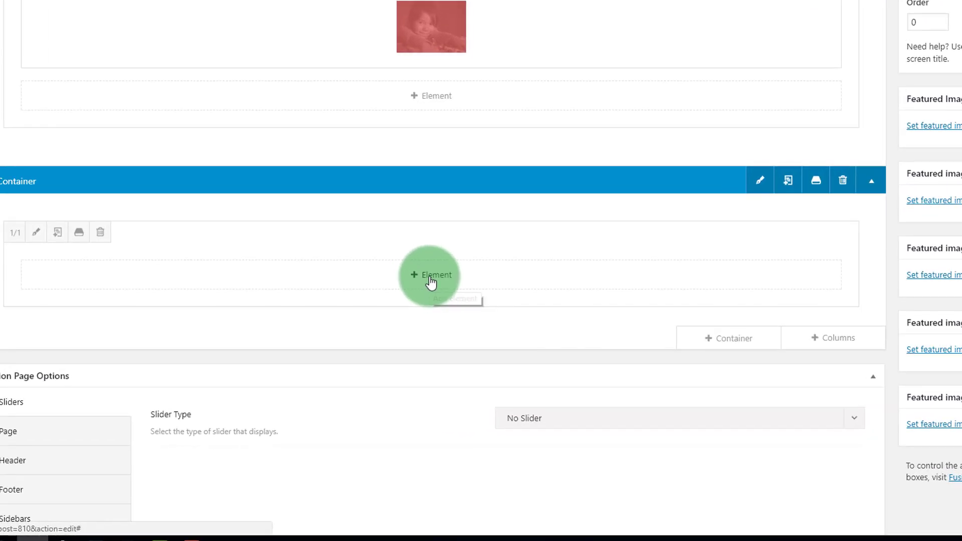
Add a Recent Posts element to the emptied column of the second container.
left_click(468, 349)
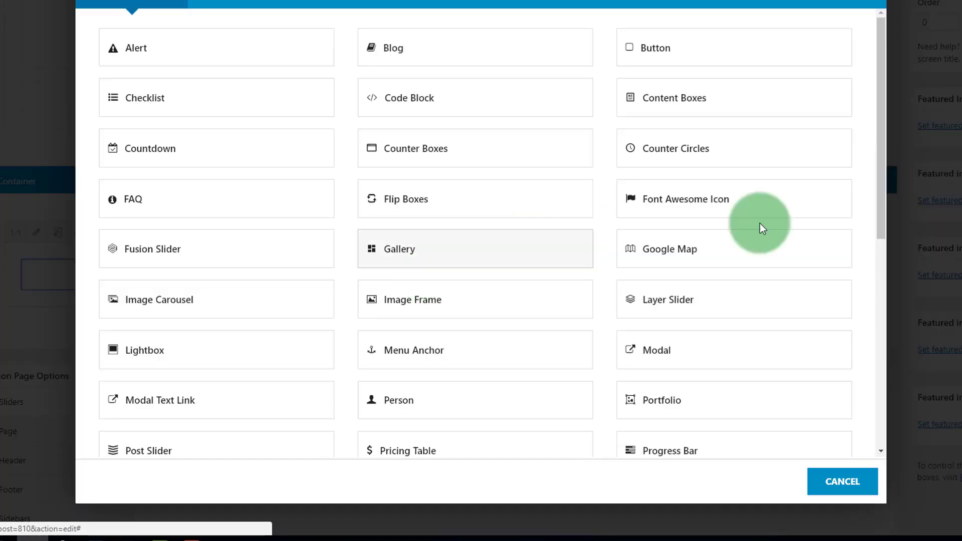
left_click_drag(881, 211, 874, 297)
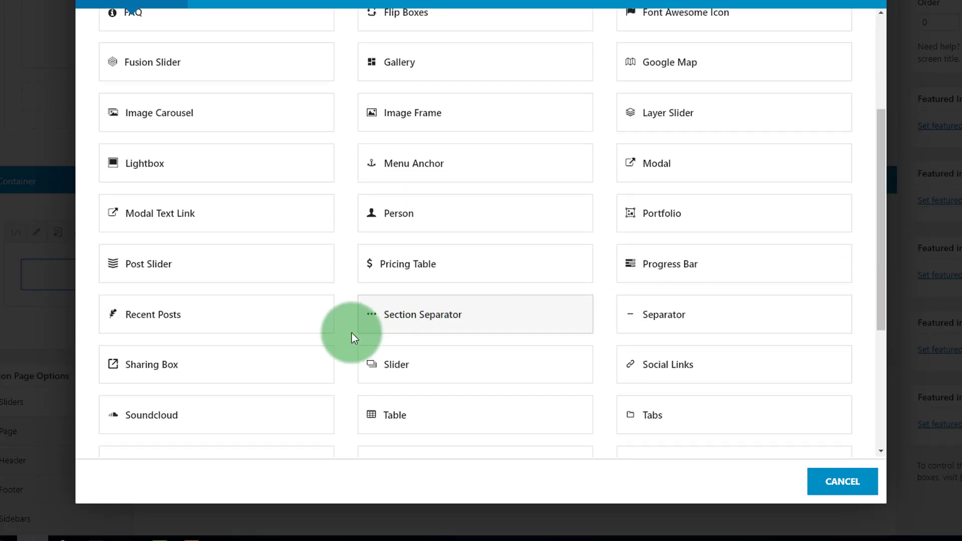
left_click(252, 317)
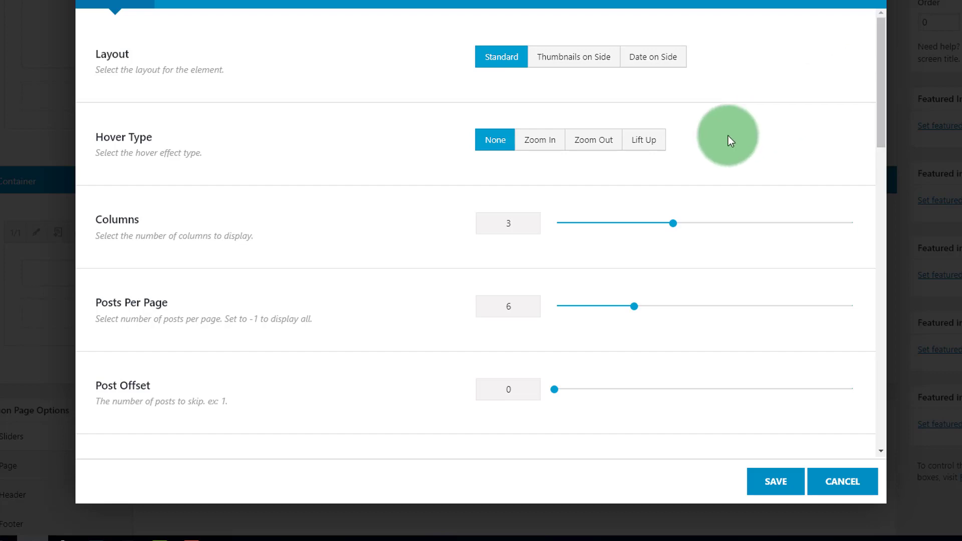
Set the Recent Posts hover type to Zoom In and the number of columns to 2.
left_click(543, 145)
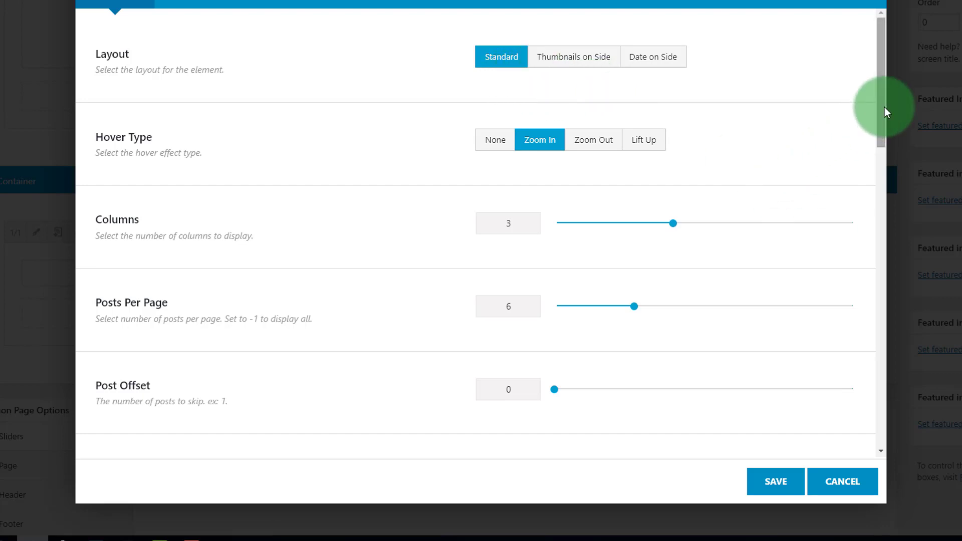
scroll(879, 146, "down", 1)
scroll(881, 151, "down", 3)
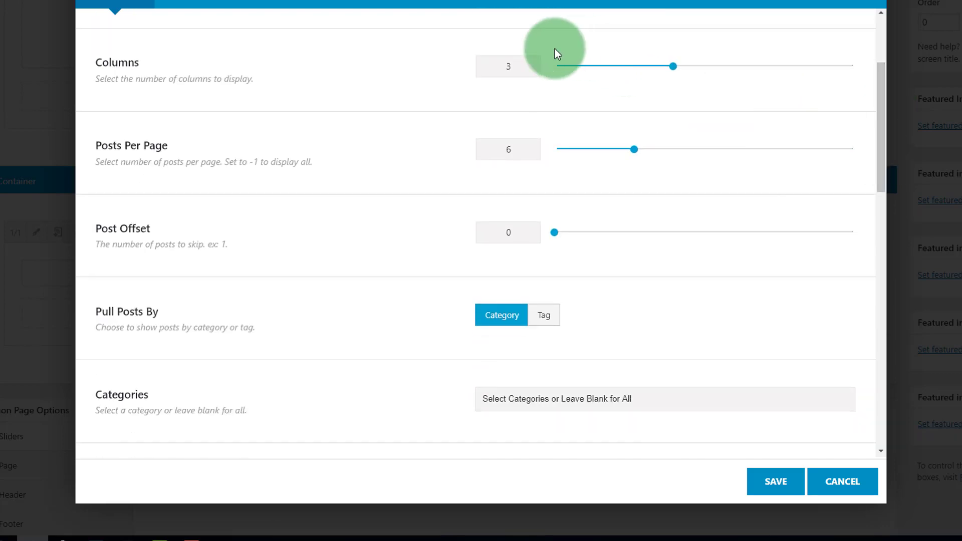
double_click(527, 63)
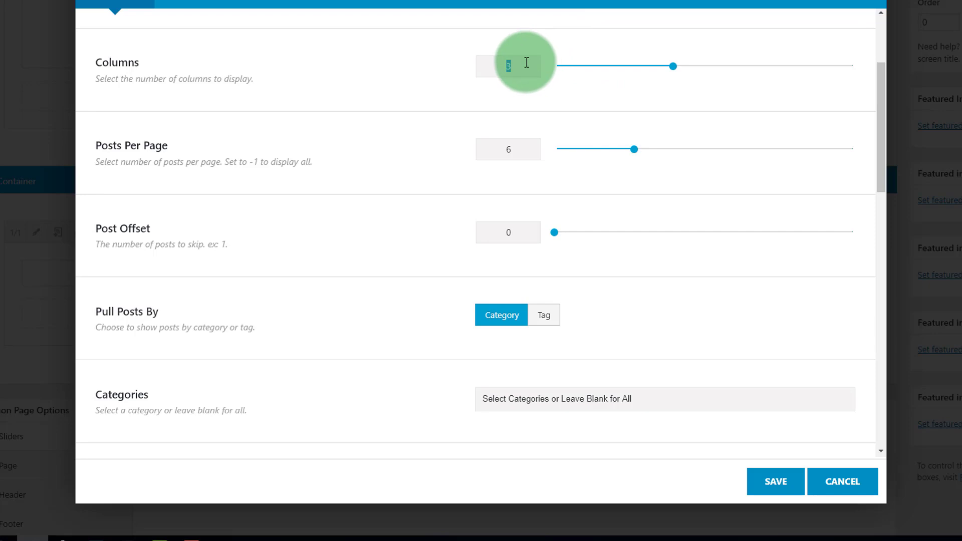
type("2")
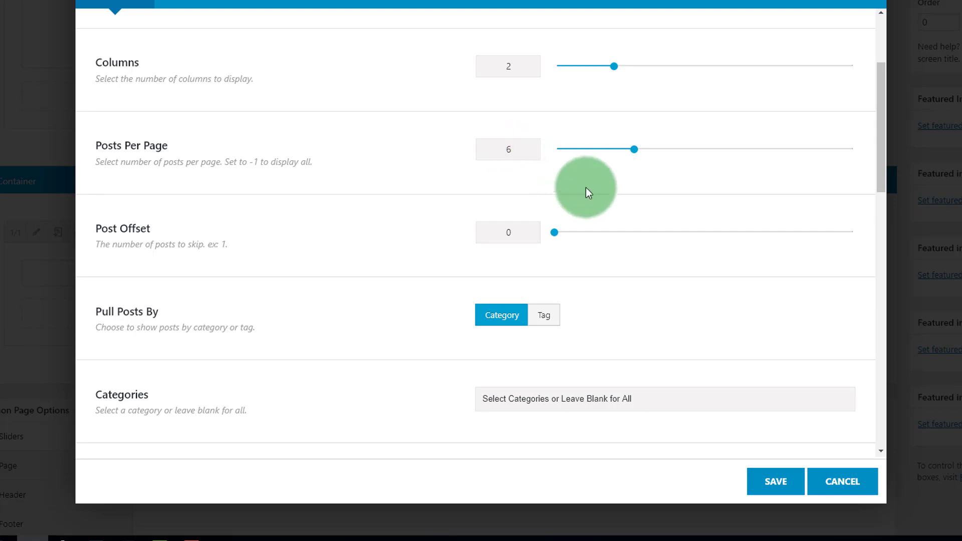
Include the Uncategorized and blog categories in the Recent Posts element and exclude the Featured category.
left_click_drag(880, 159, 866, 227)
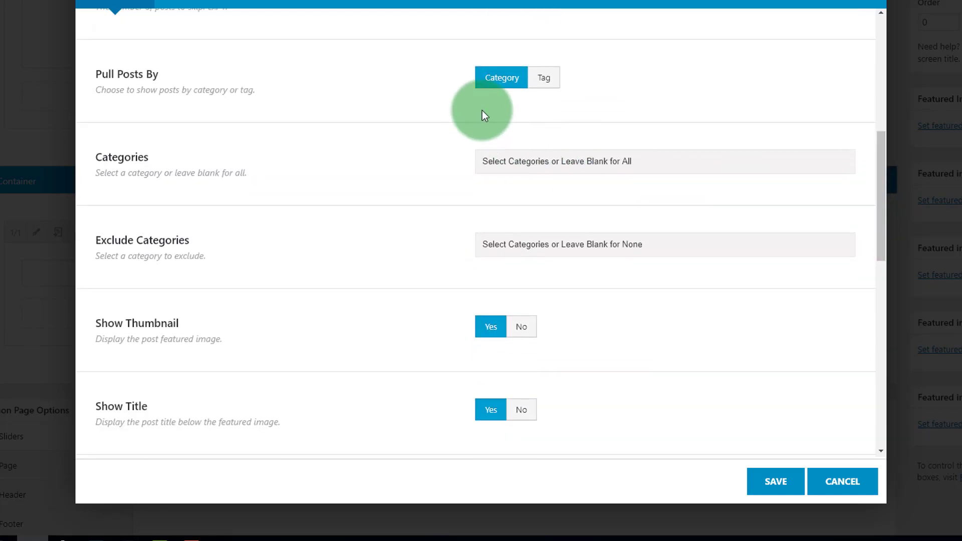
left_click(500, 163)
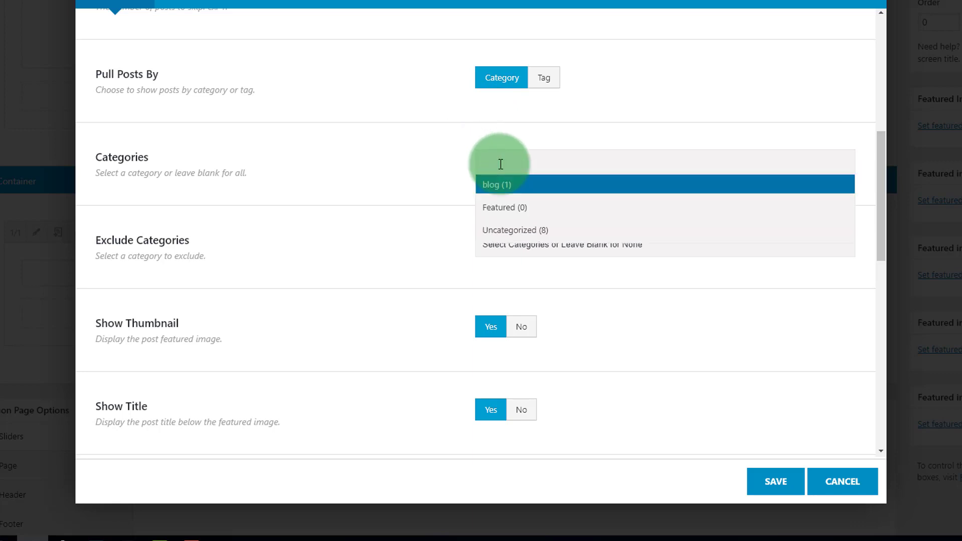
left_click(518, 230)
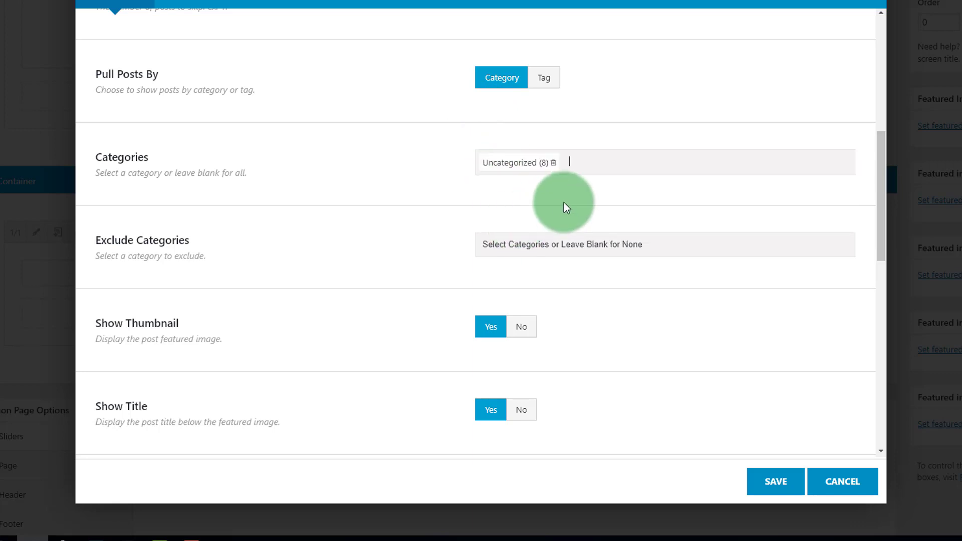
left_click(597, 157)
left_click(580, 191)
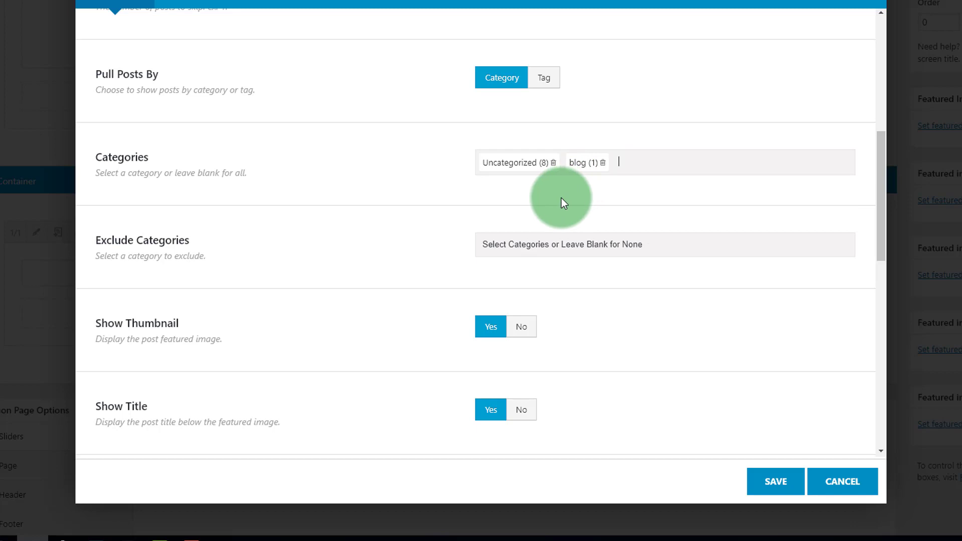
left_click(532, 249)
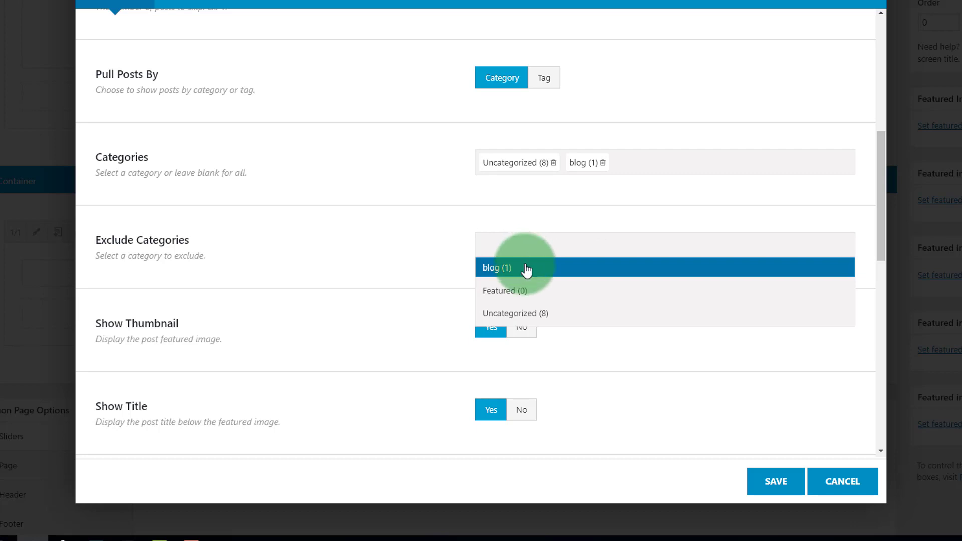
left_click(518, 300)
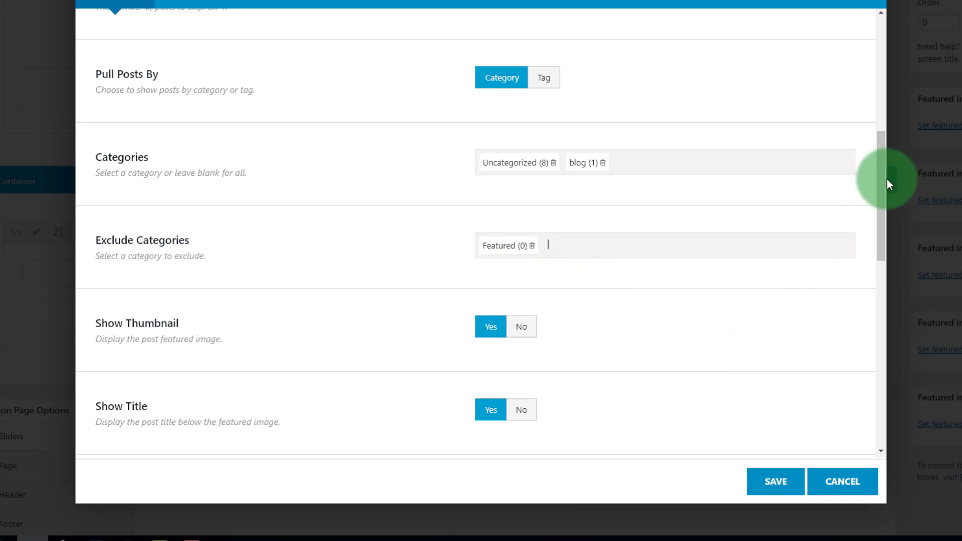
Keep the text display on Excerpt and review the remaining Recent Posts options down to the CSS ID.
left_click_drag(883, 180, 881, 261)
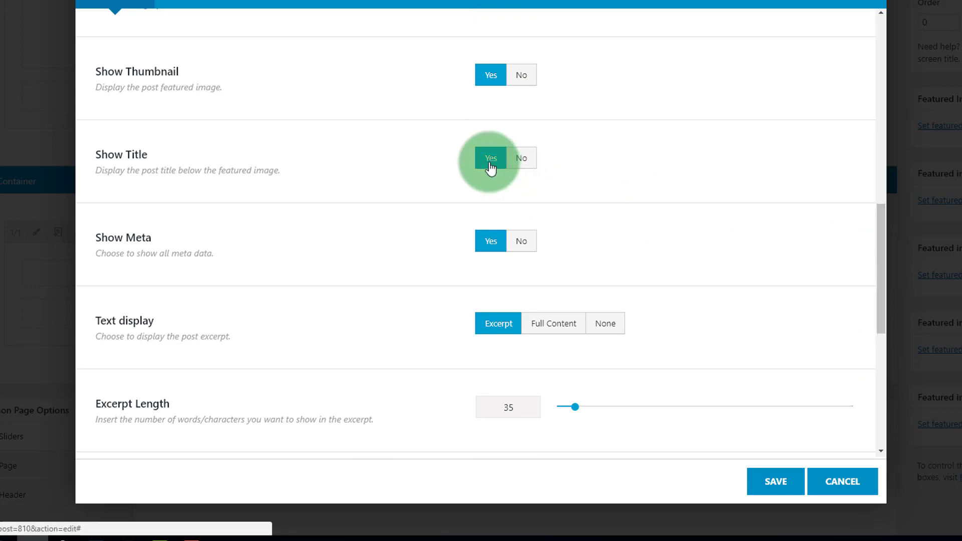
left_click(476, 321)
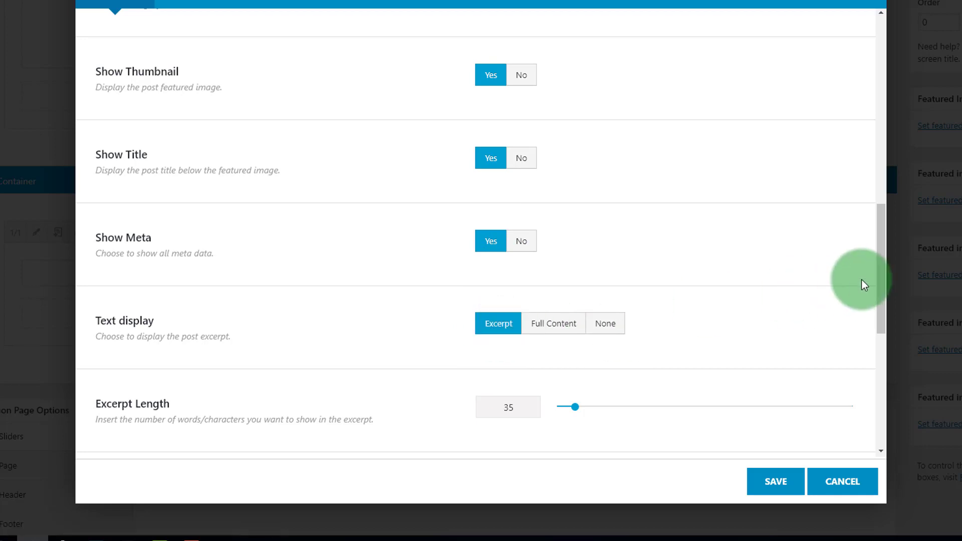
left_click_drag(876, 271, 876, 312)
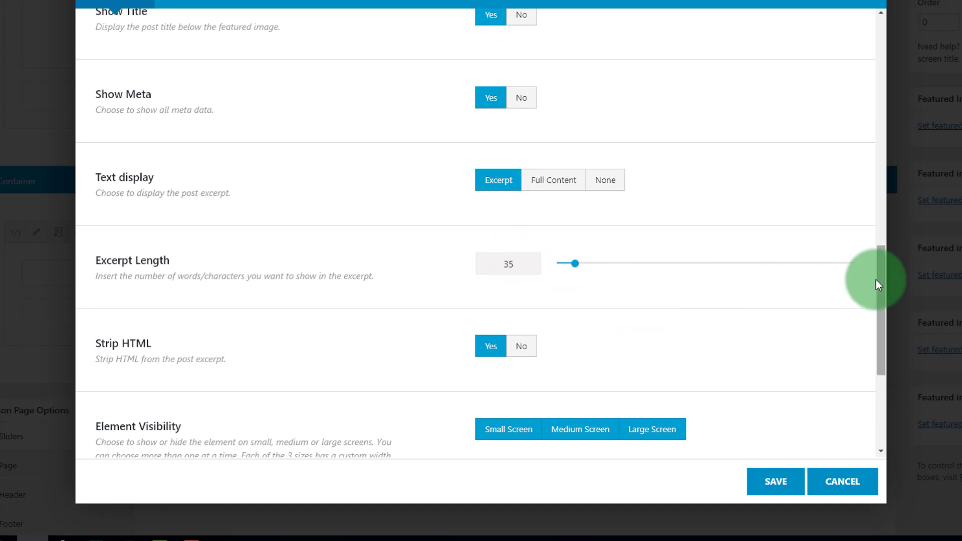
left_click_drag(877, 280, 877, 352)
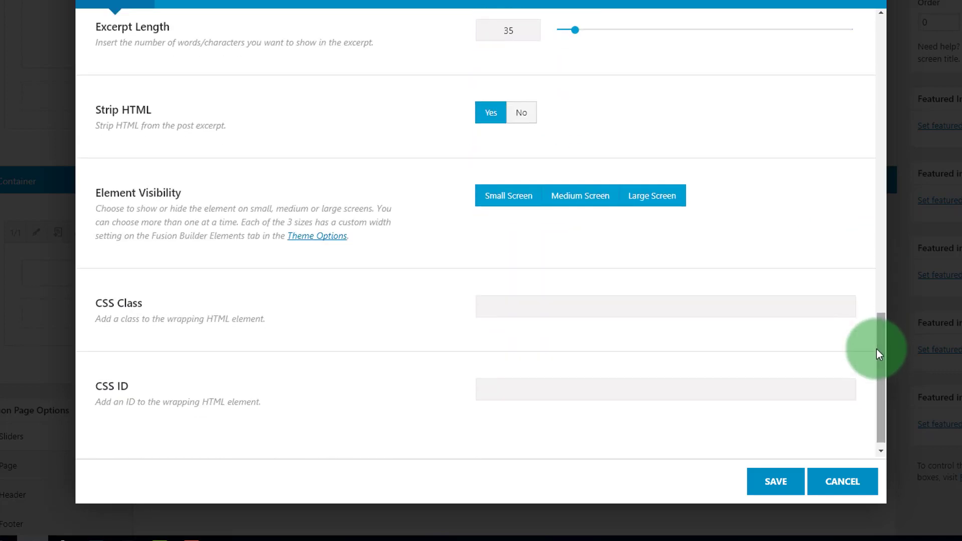
Save the Recent Posts element settings and update the Avada Features page.
left_click(770, 482)
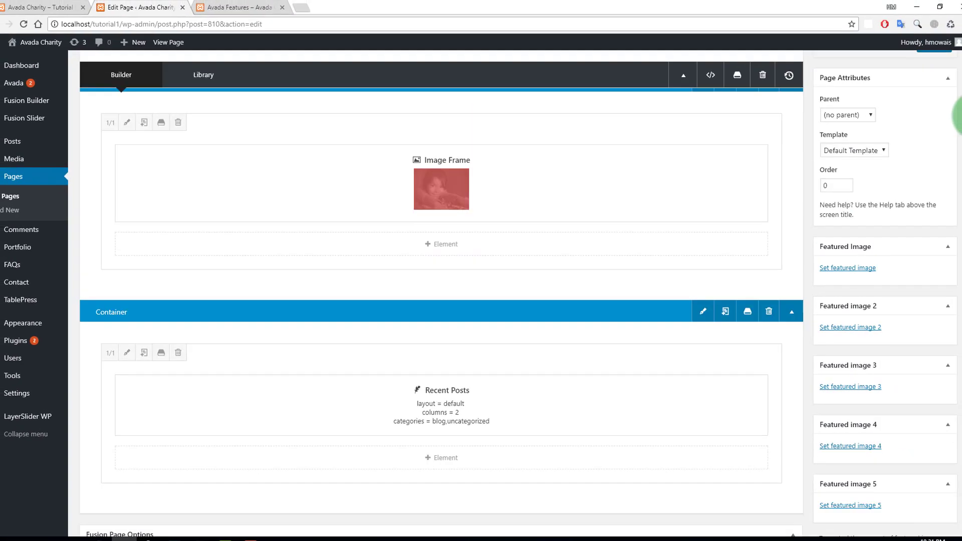
scroll(945, 125, "up", 4)
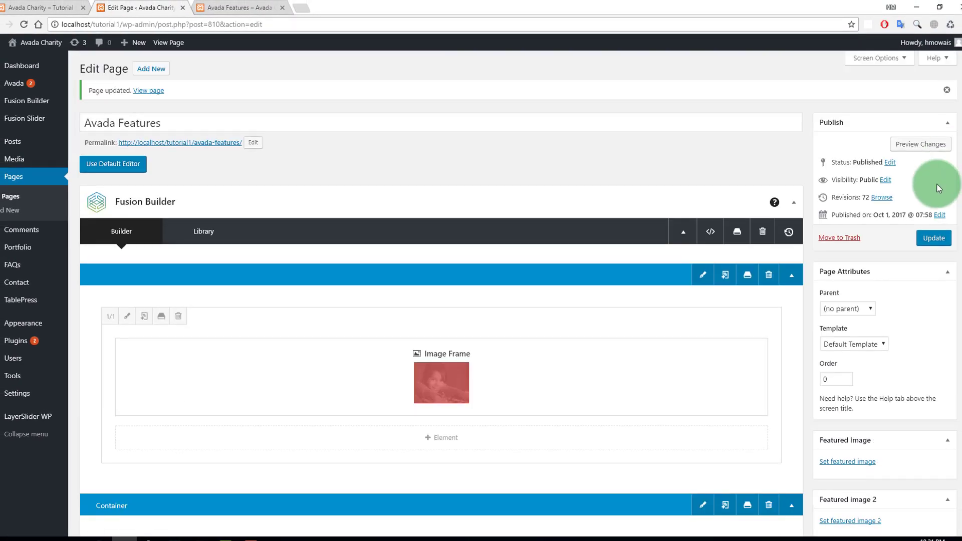
left_click(933, 240)
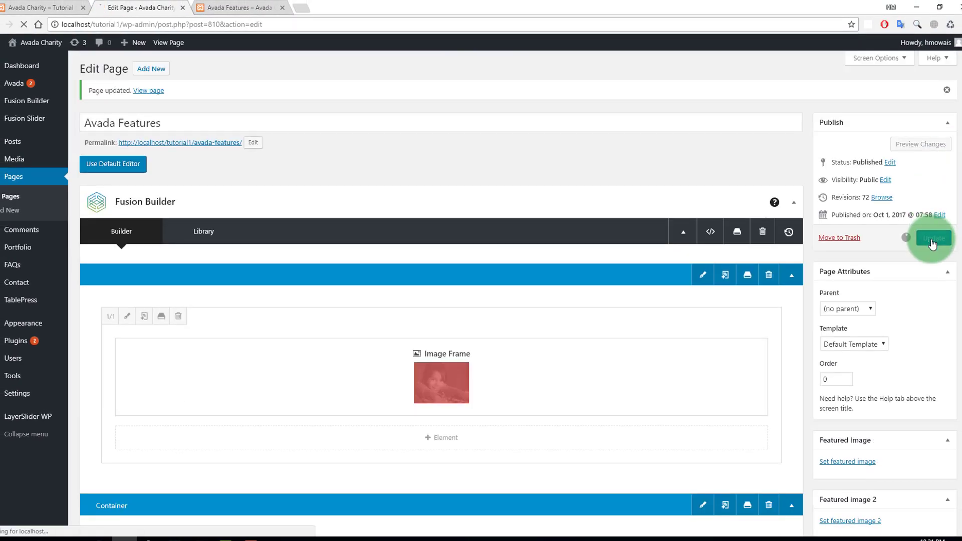
Reload the live Avada Features page and examine the two-column recent posts down to the footer.
left_click(245, 8)
right_click(180, 146)
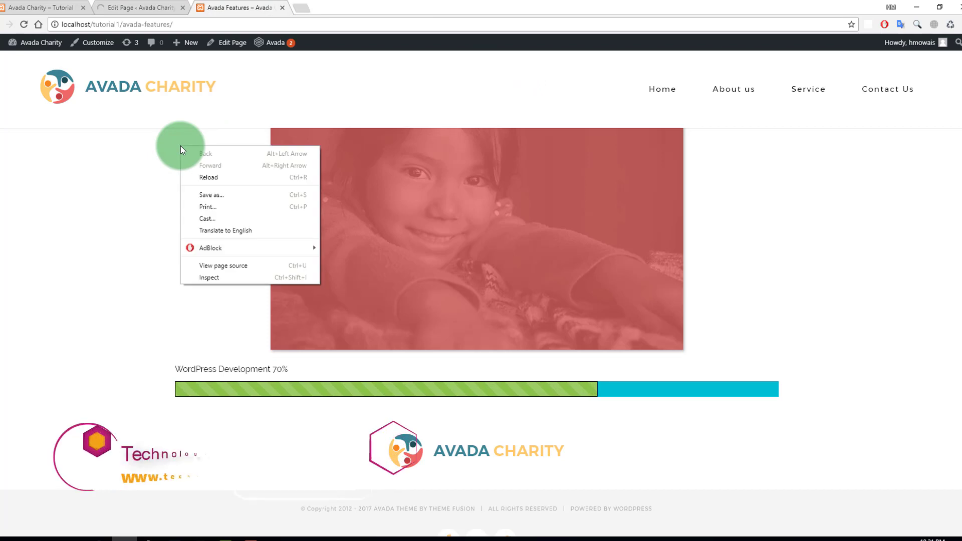
left_click(201, 178)
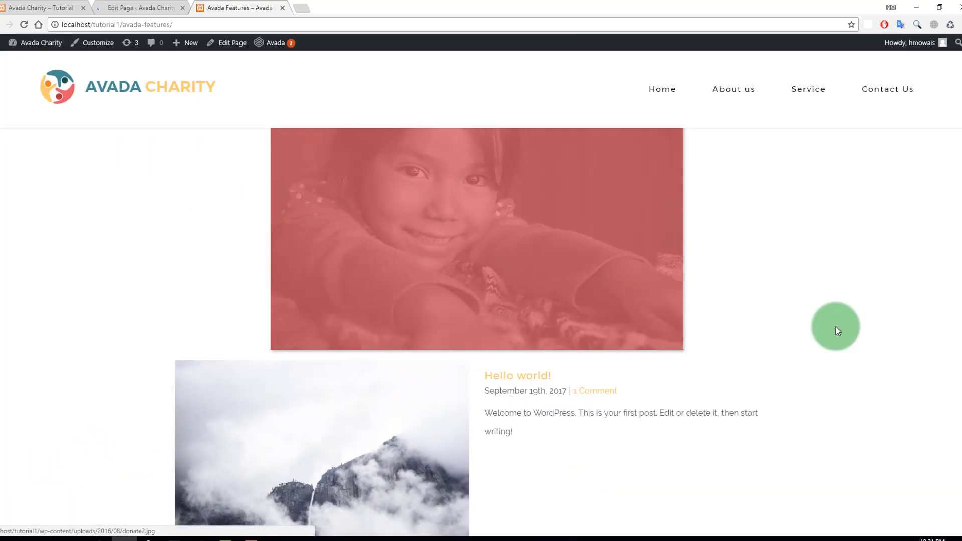
scroll(481, 331, "down", 3)
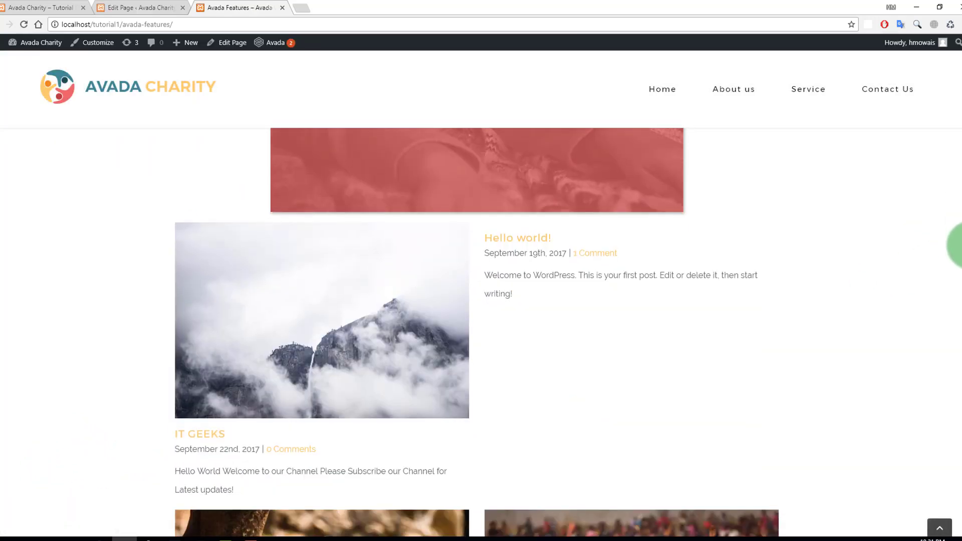
scroll(952, 245, "down", 1)
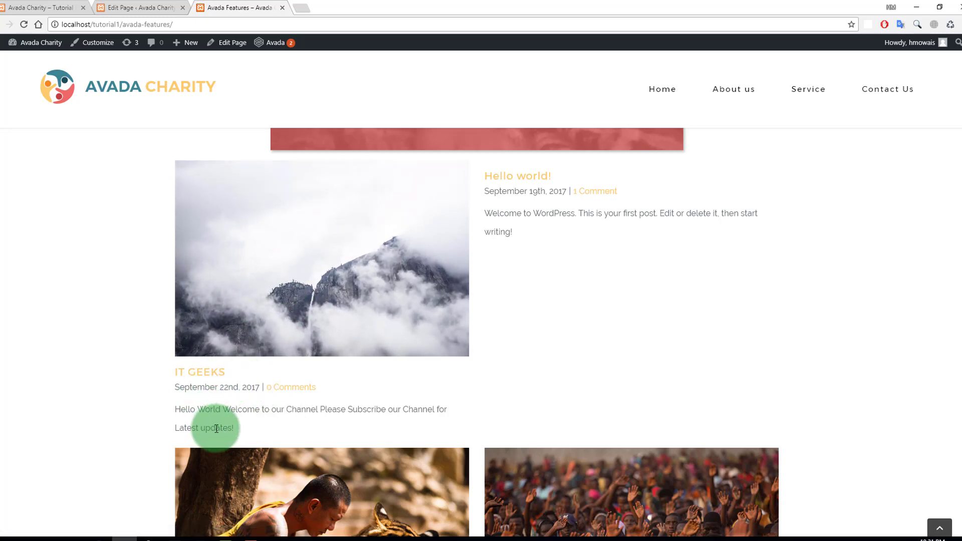
scroll(481, 330, "down", 3)
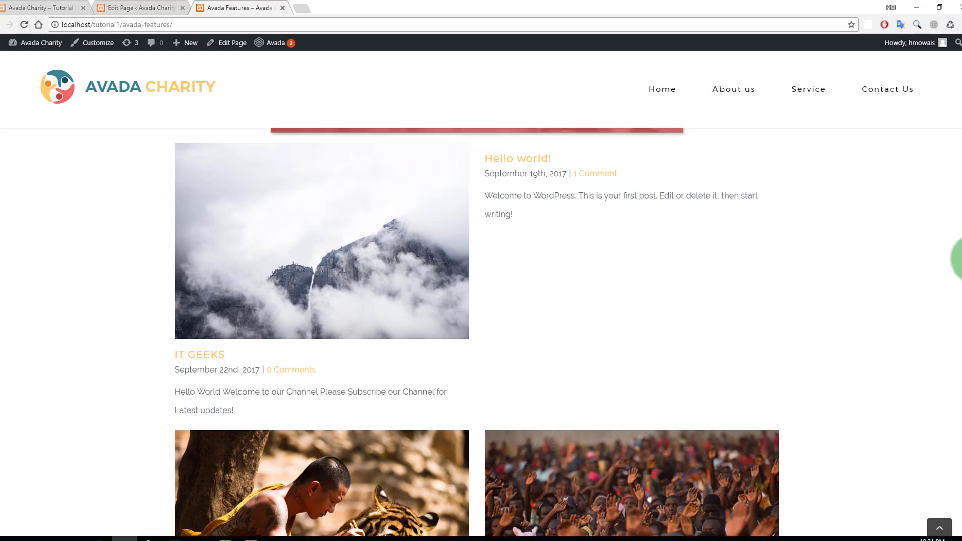
scroll(481, 331, "down", 3)
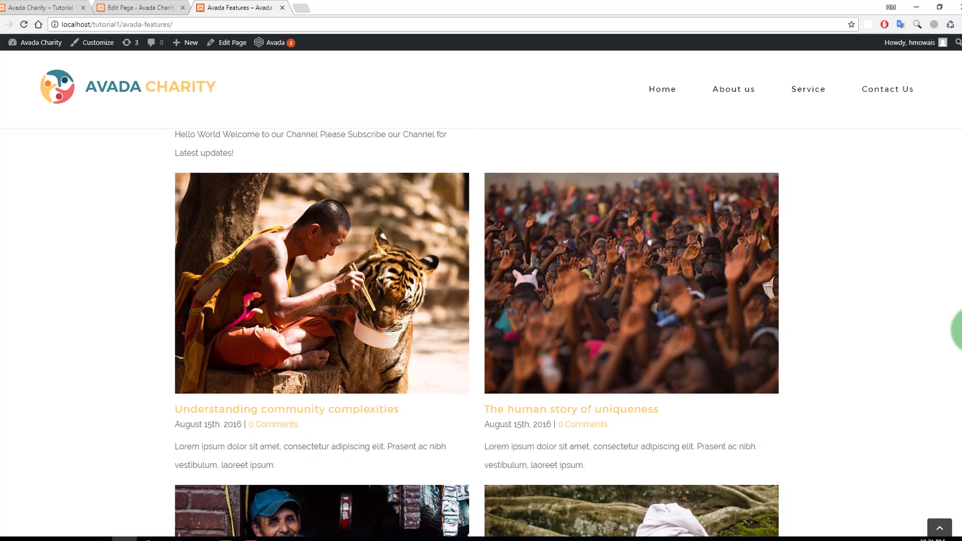
scroll(481, 331, "down", 5)
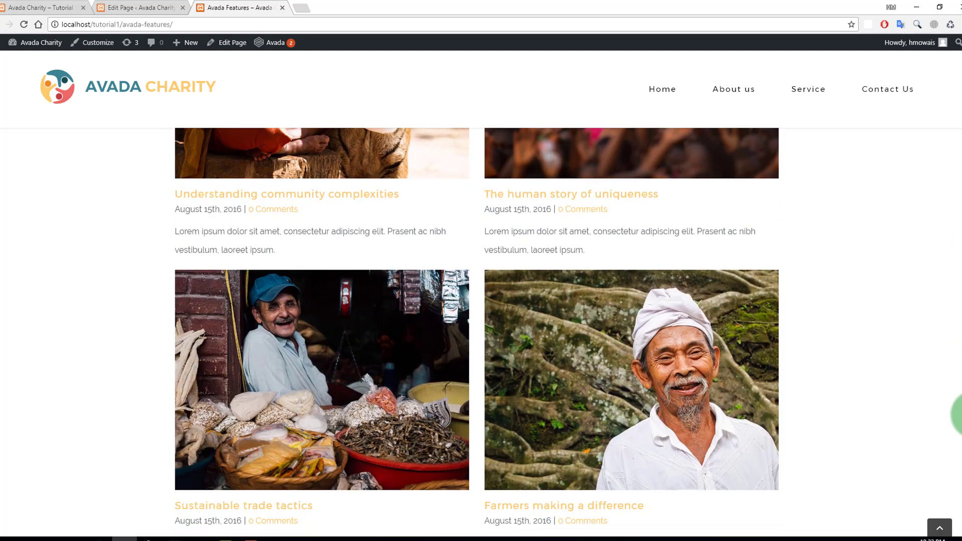
scroll(481, 331, "down", 1)
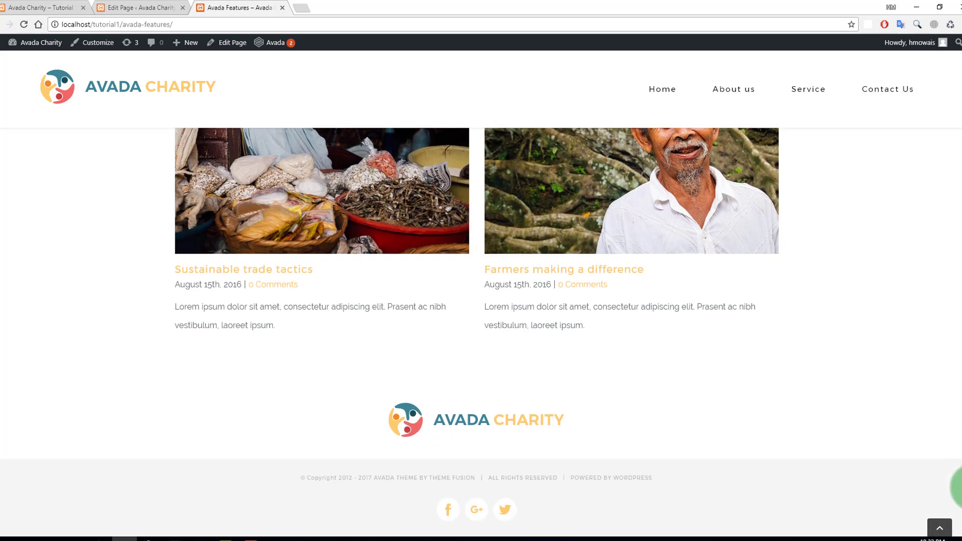
scroll(481, 330, "up", 10)
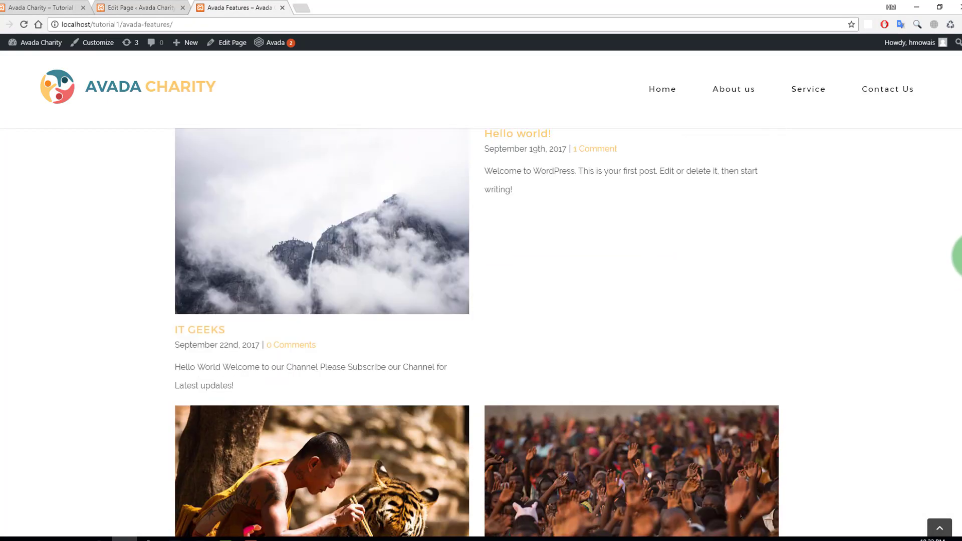
Change the Recent Posts layout to Thumbnails on Side in the page editor, save the element and update the page.
left_click(133, 7)
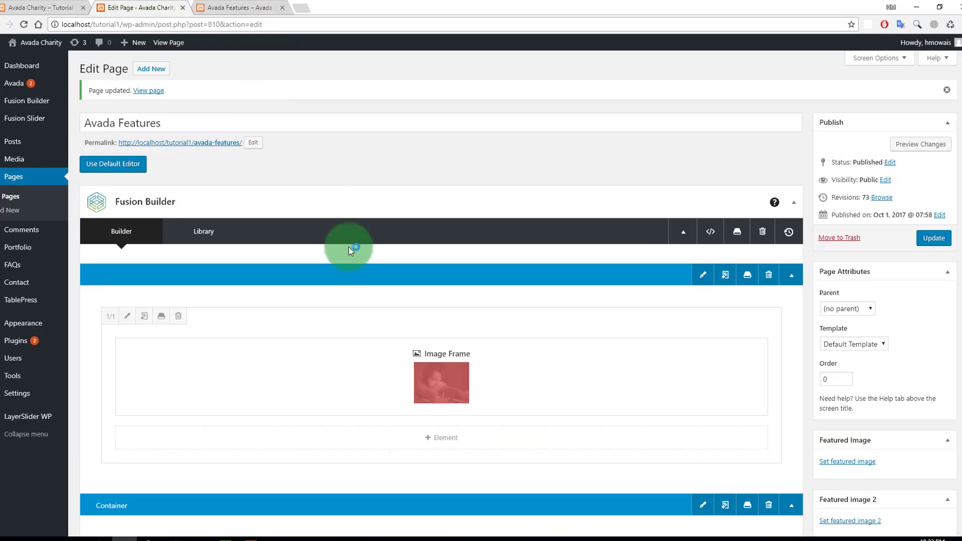
left_click_drag(959, 170, 958, 291)
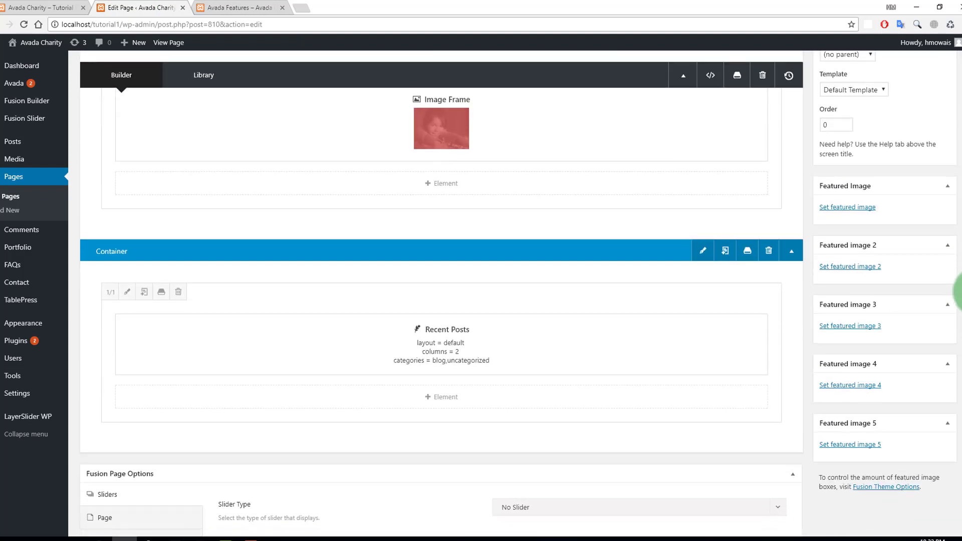
left_click(413, 340)
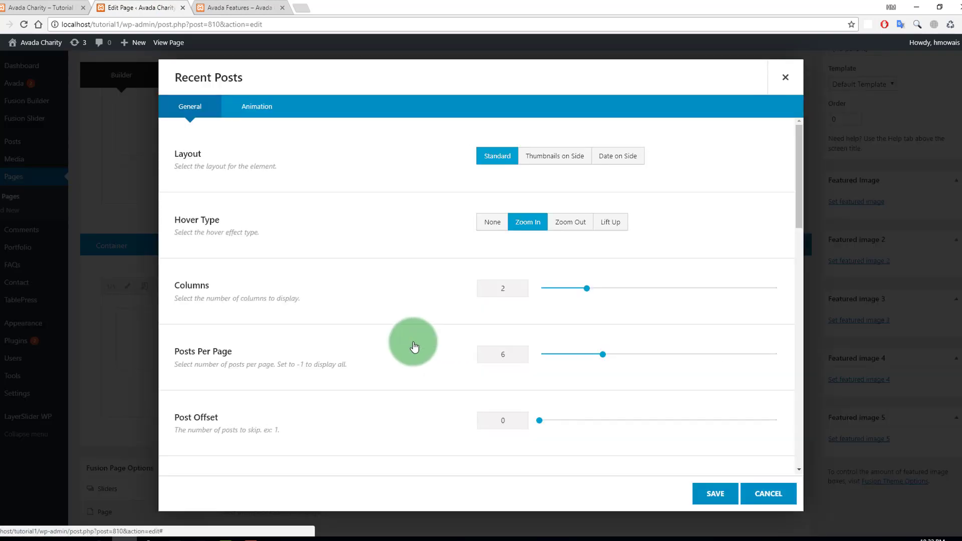
left_click(560, 159)
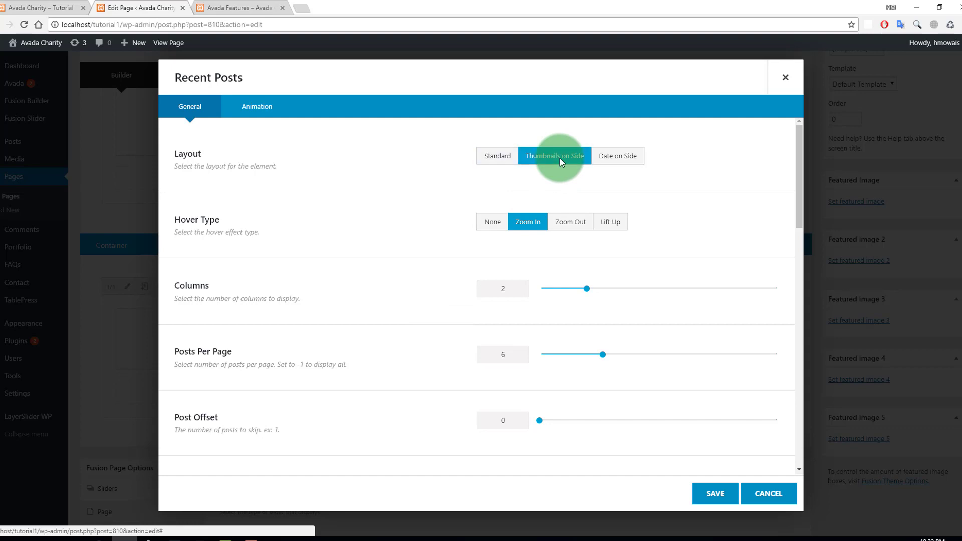
left_click(716, 493)
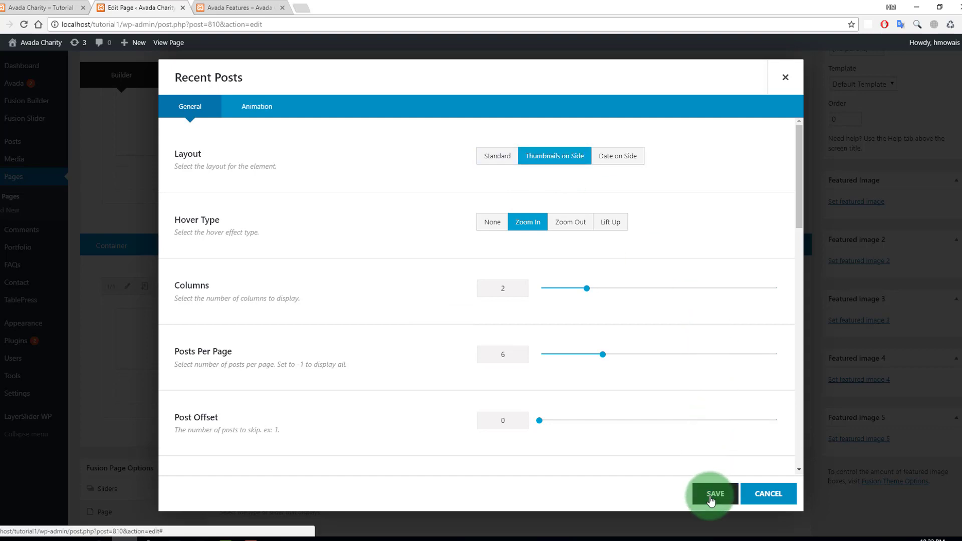
scroll(952, 157, "up", 5)
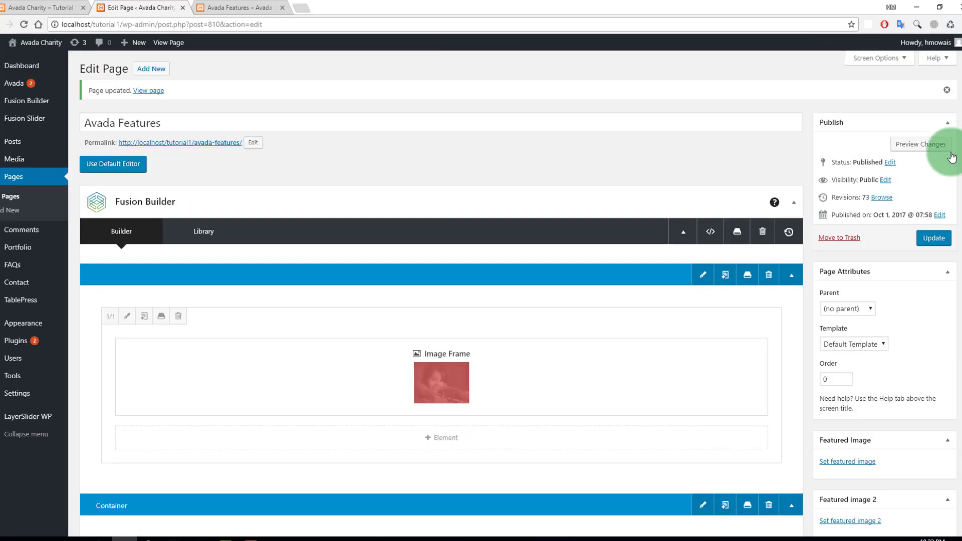
left_click(933, 238)
Reload the live Avada Features page and check the recent posts in the Thumbnails on Side layout.
left_click(217, 11)
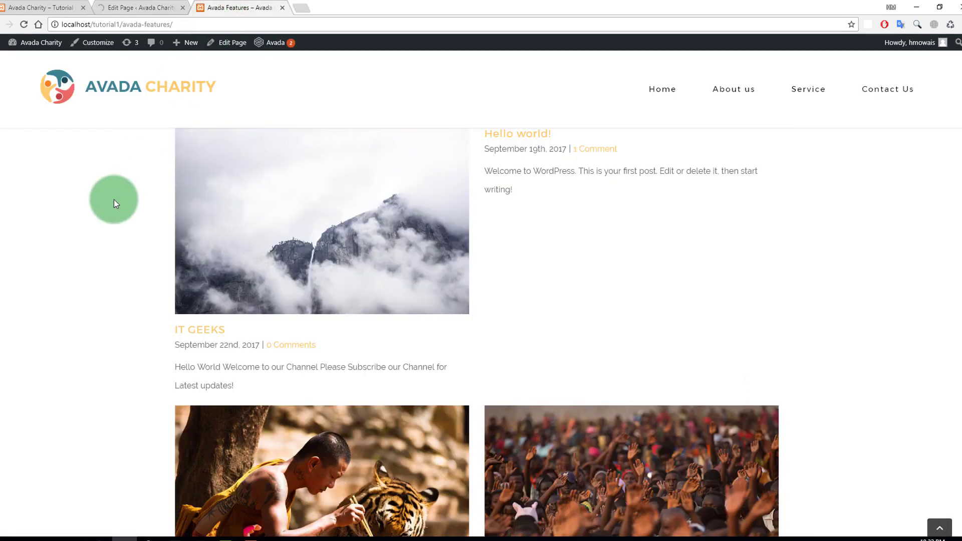
right_click(102, 228)
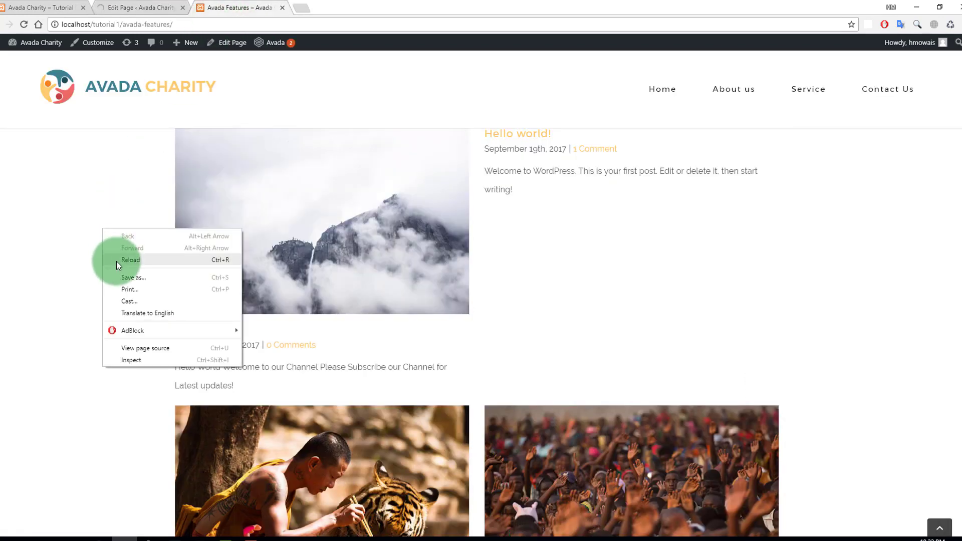
left_click(130, 260)
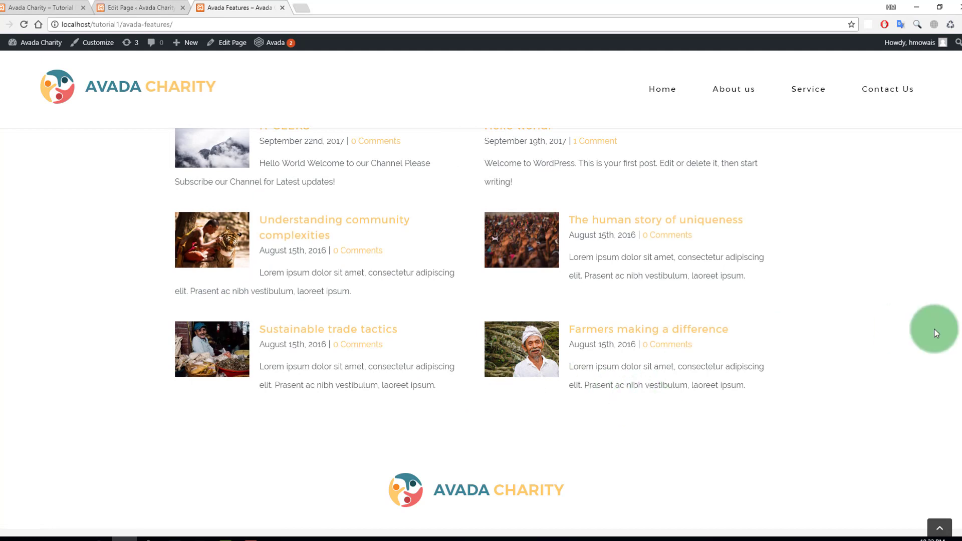
scroll(958, 321, "up", 1)
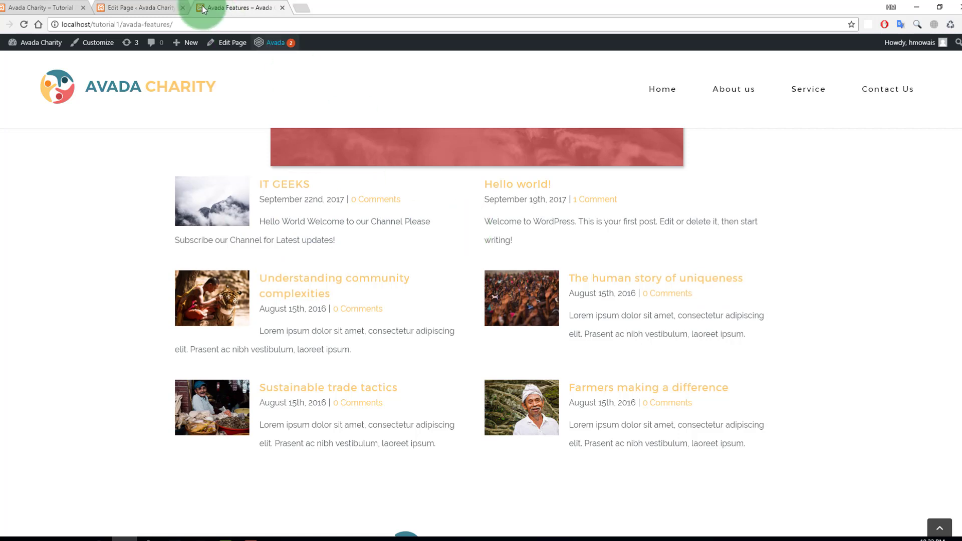
Set the Recent Posts layout to Date on Side in the page editor, save the element and update the page.
left_click(148, 8)
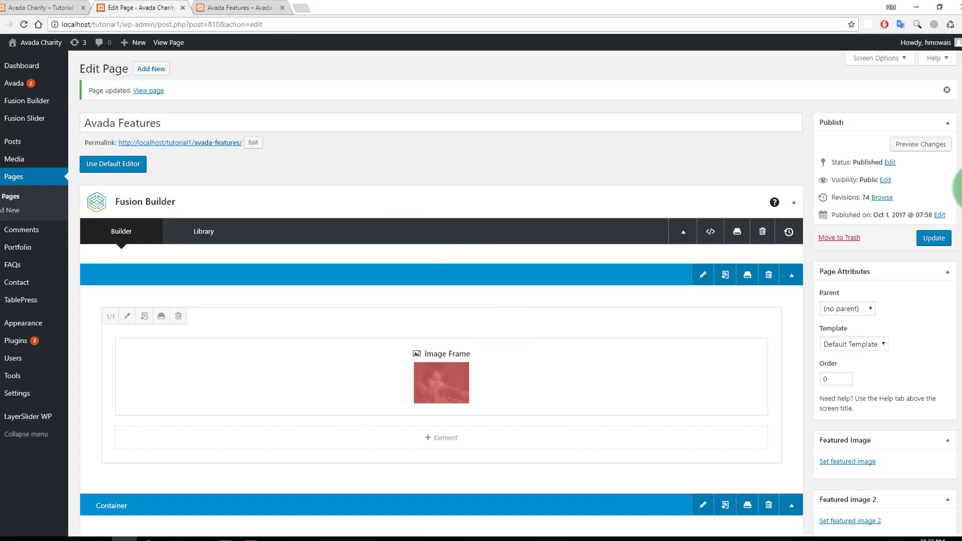
scroll(958, 226, "down", 2)
scroll(957, 221, "down", 1)
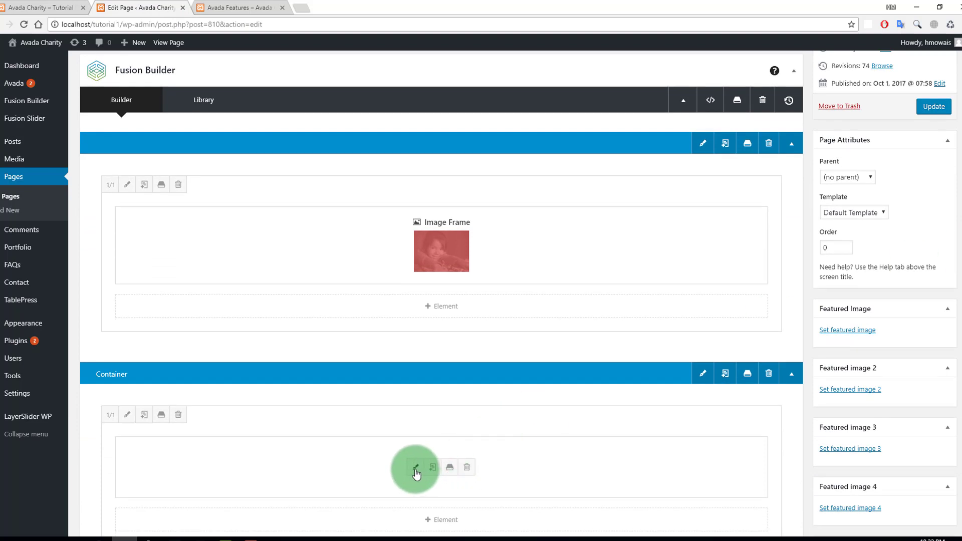
left_click(416, 467)
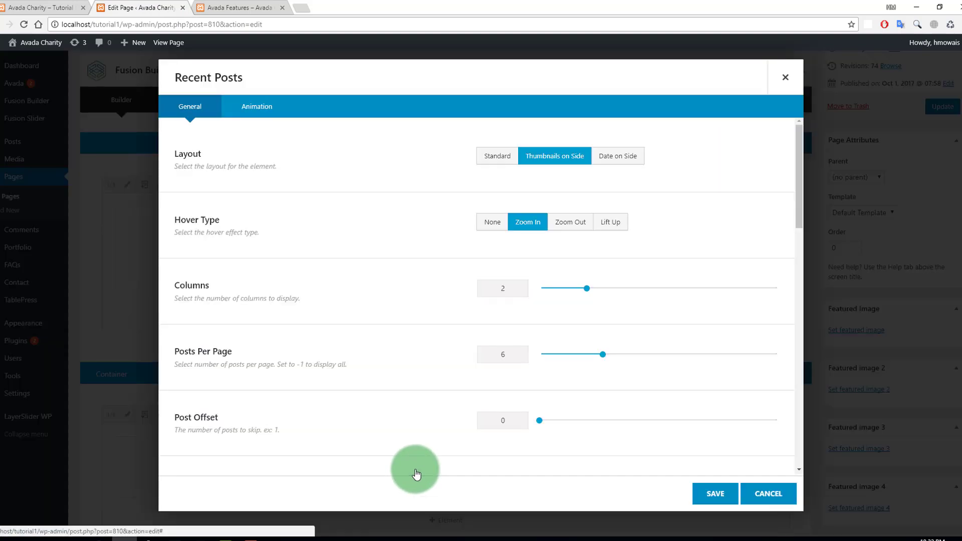
left_click(621, 164)
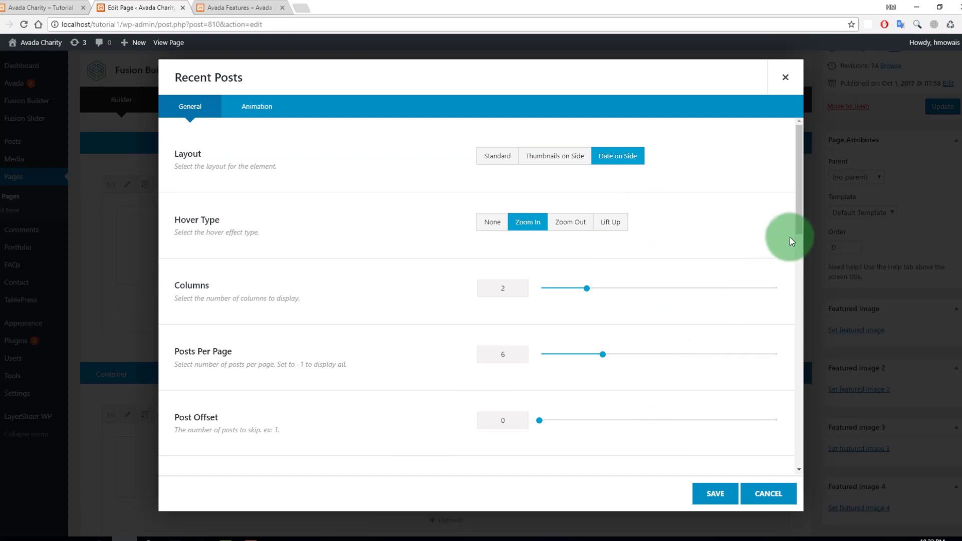
left_click_drag(797, 224, 765, 409)
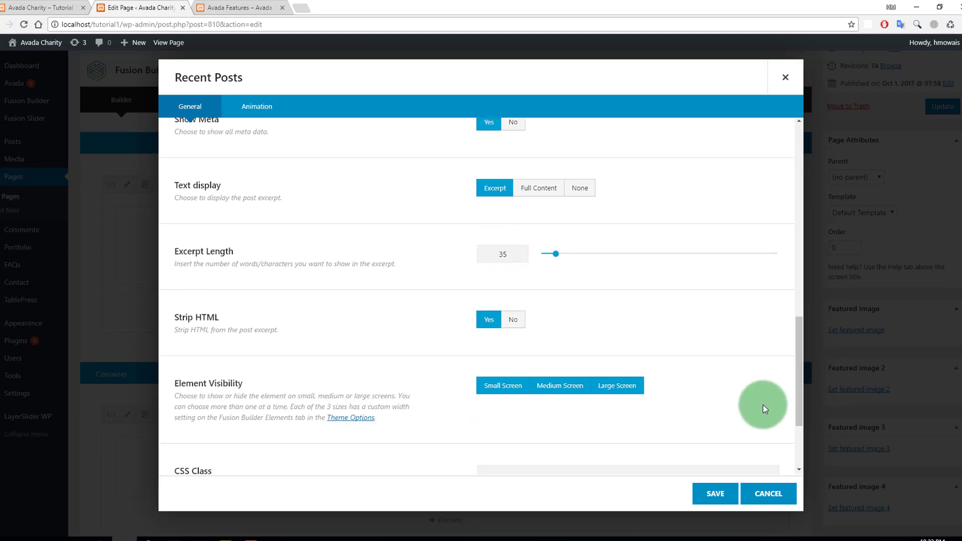
left_click(704, 496)
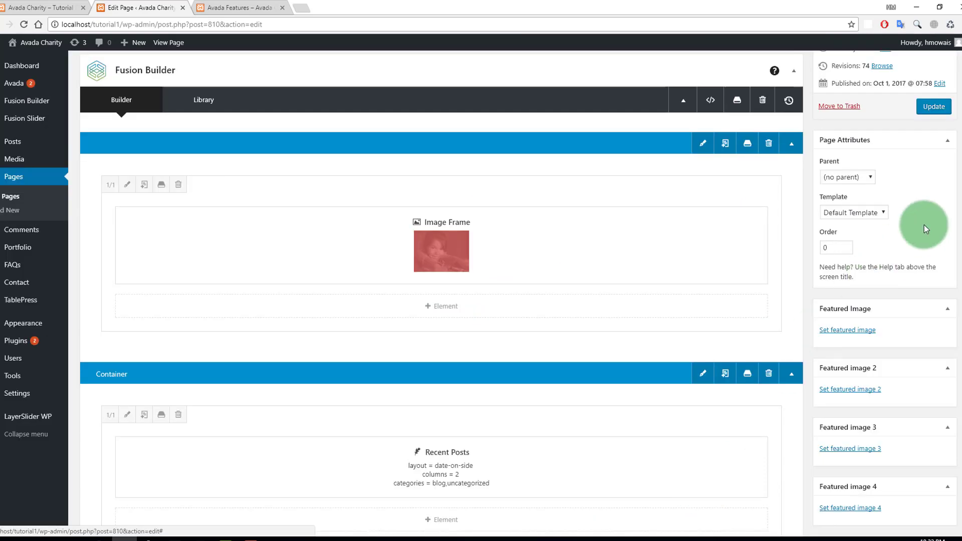
left_click(936, 109)
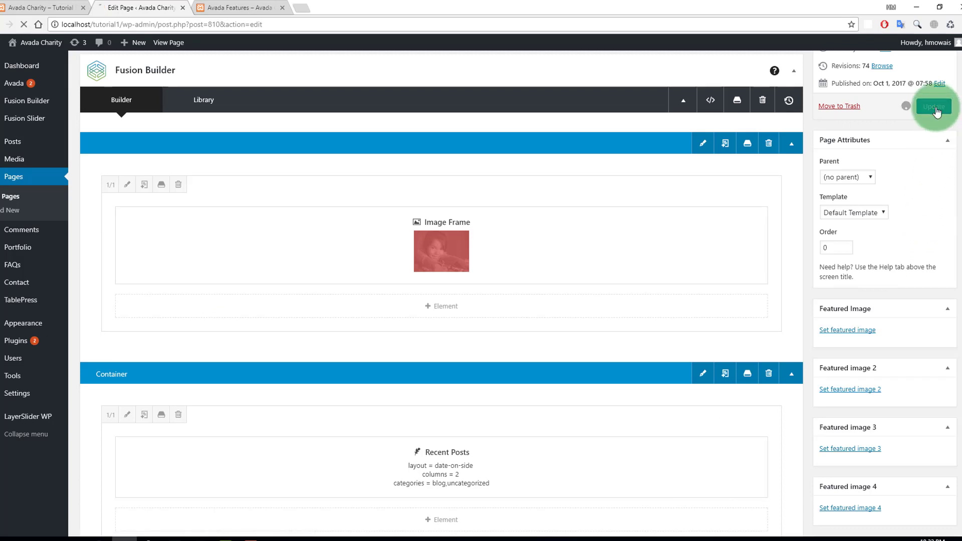
Reload the live Avada Features page to view the Date on Side layout.
left_click(265, 7)
right_click(96, 181)
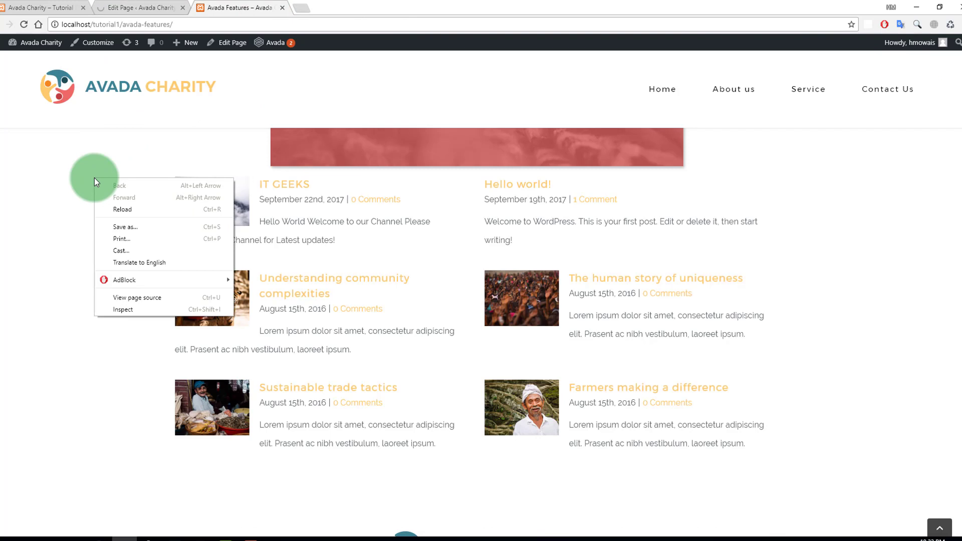
left_click(106, 213)
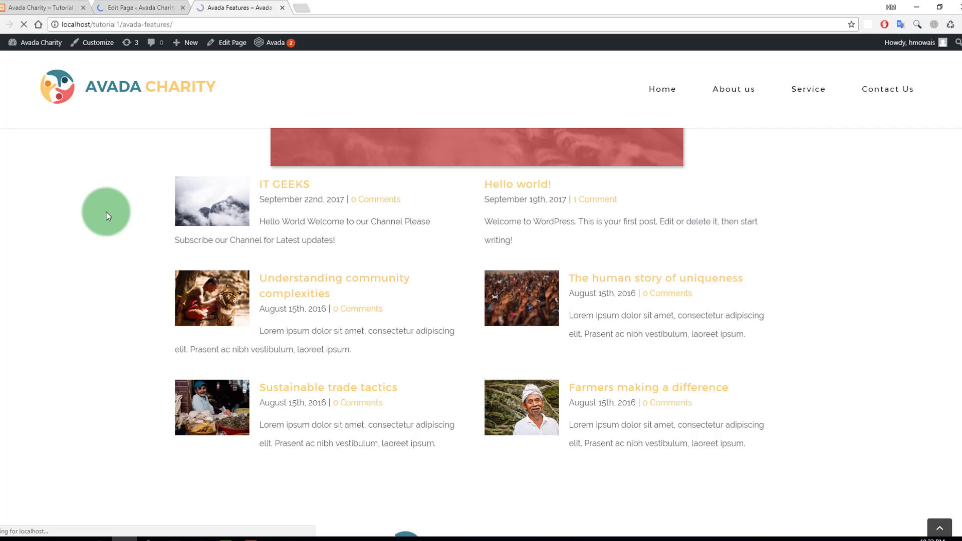